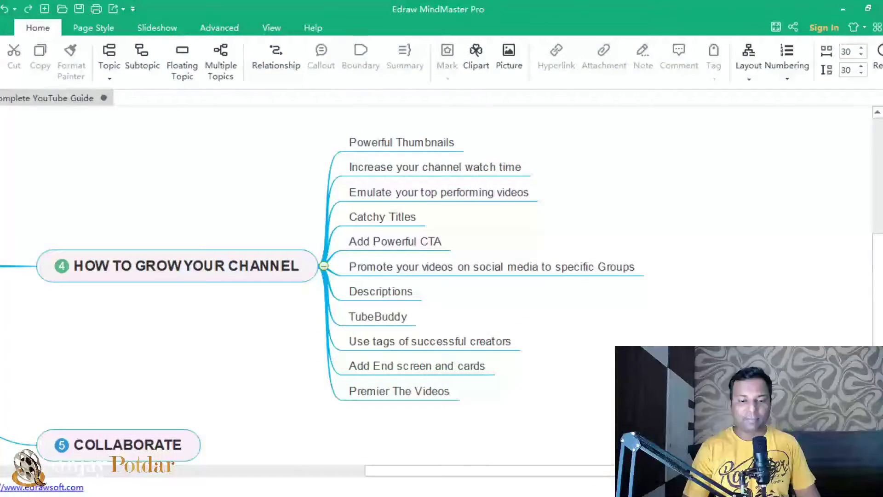
scroll(536, 369, "up", 2)
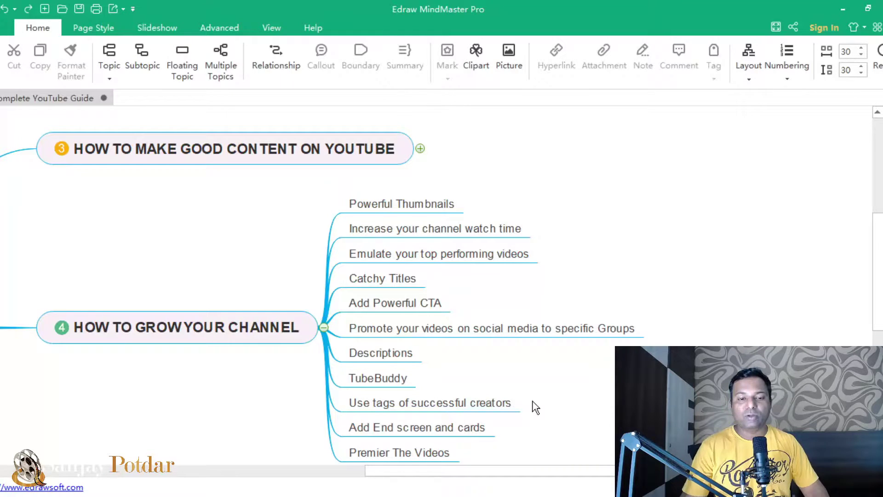
Step: Open the channel's VIDEOS tab to browse its uploads grid
left_click(431, 204)
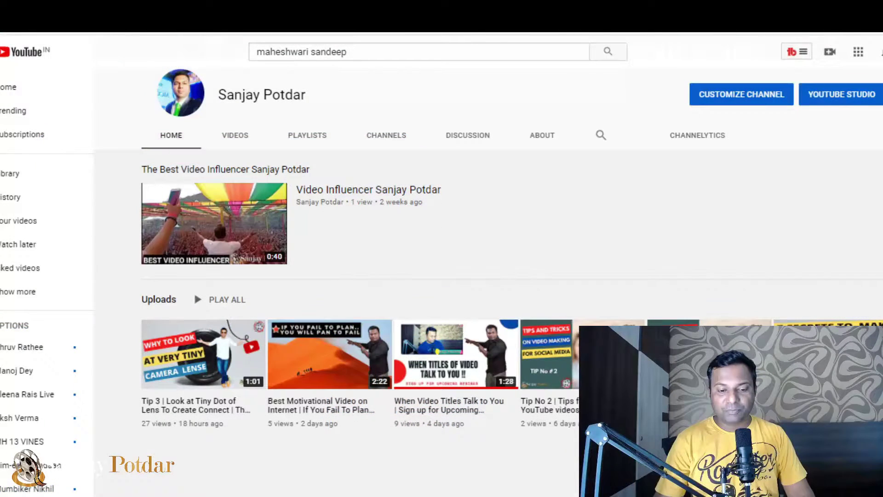
left_click(236, 140)
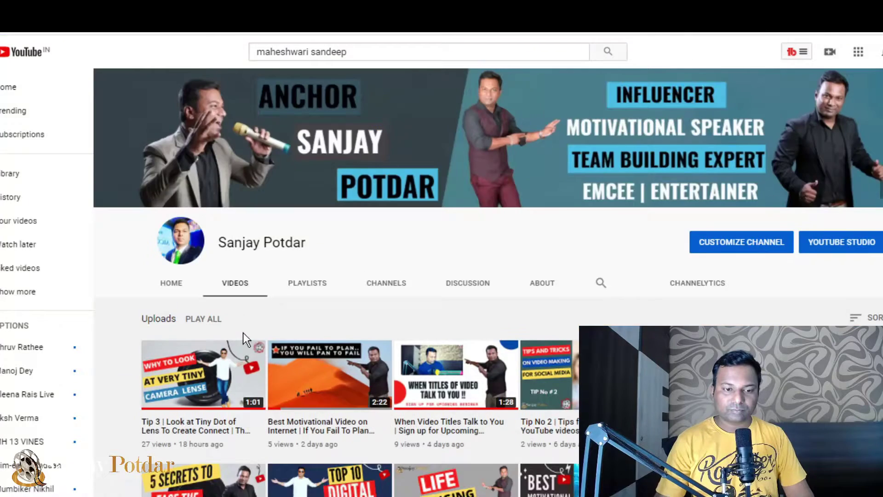
scroll(489, 298, "down", 2)
mouse_move(204, 350)
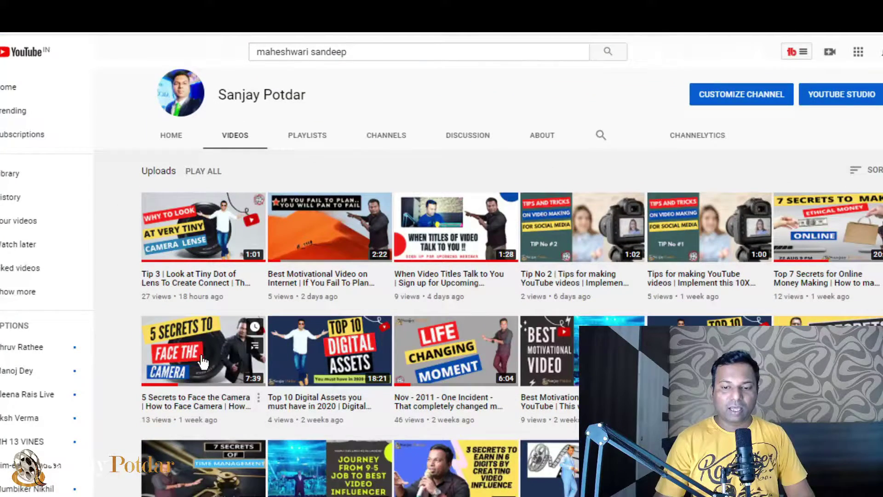
scroll(730, 251, "down", 1)
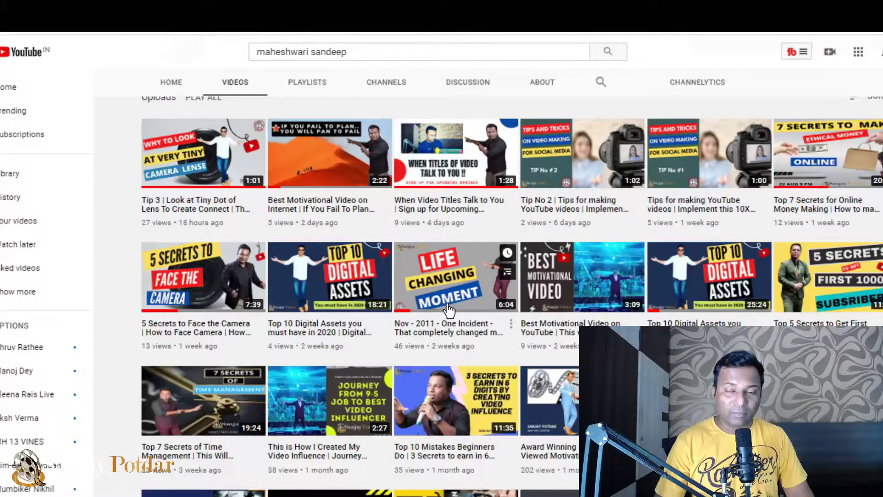
scroll(446, 294, "down", 1)
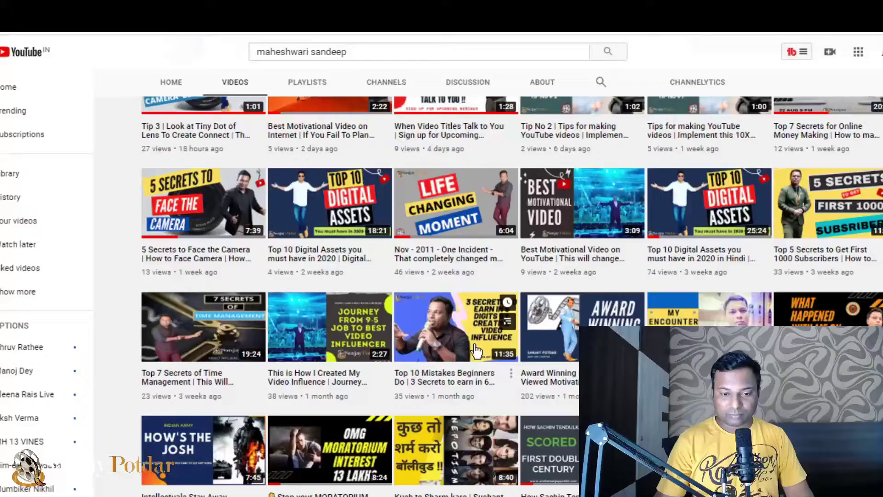
scroll(447, 295, "down", 1)
scroll(354, 363, "down", 1)
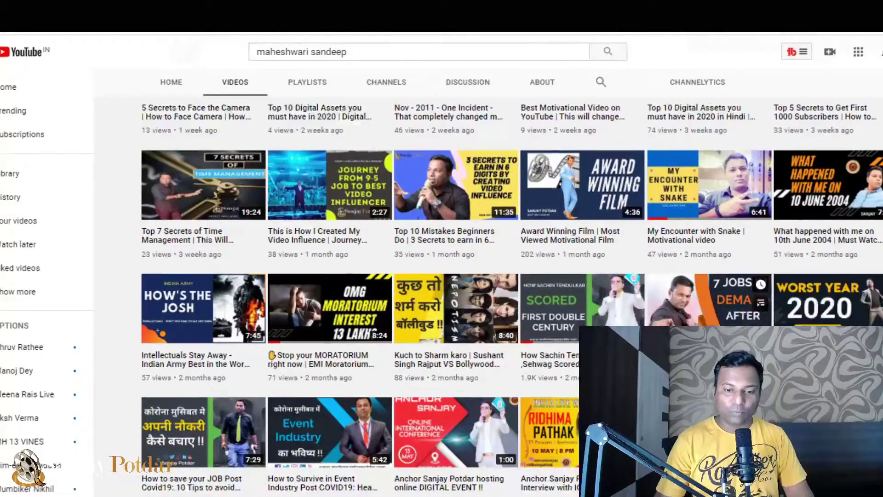
scroll(353, 362, "down", 2)
scroll(354, 362, "down", 1)
scroll(353, 362, "down", 2)
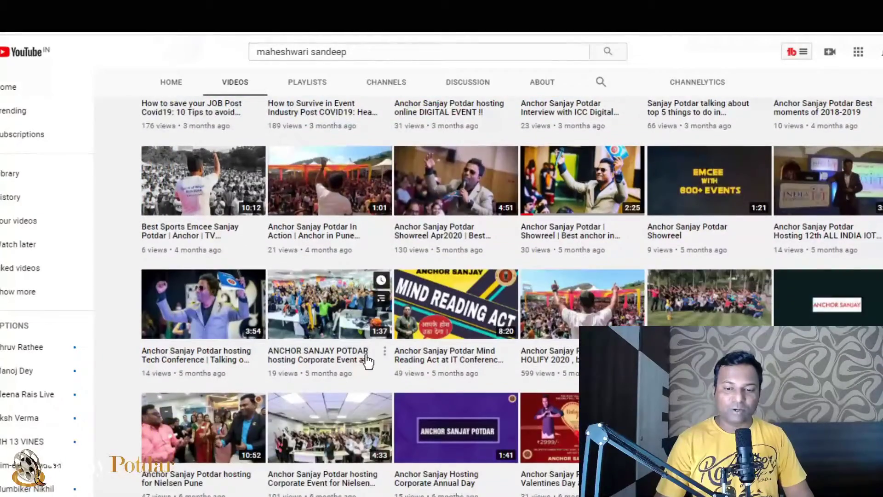
scroll(365, 361, "down", 2)
scroll(461, 401, "down", 2)
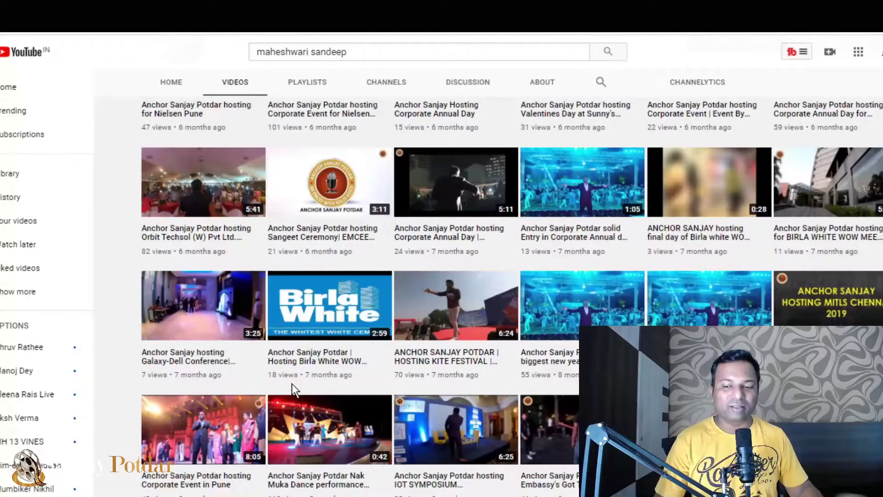
scroll(461, 276, "up", 5)
scroll(462, 276, "up", 5)
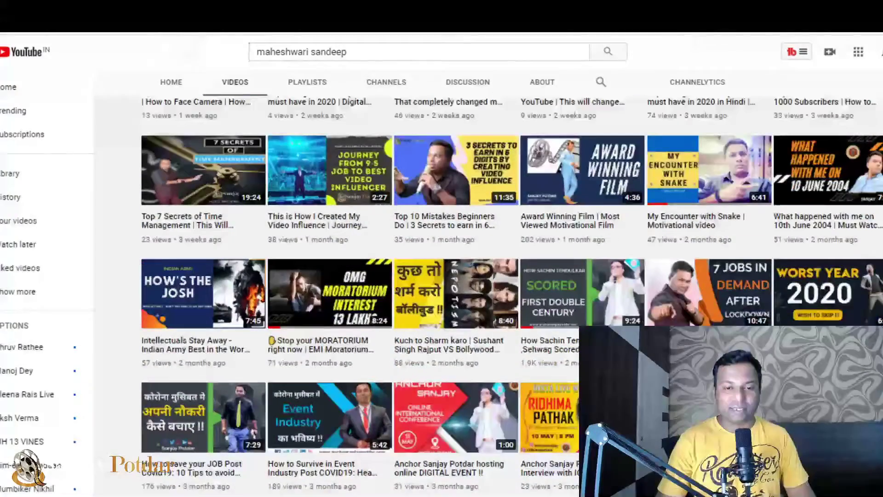
scroll(461, 276, "up", 5)
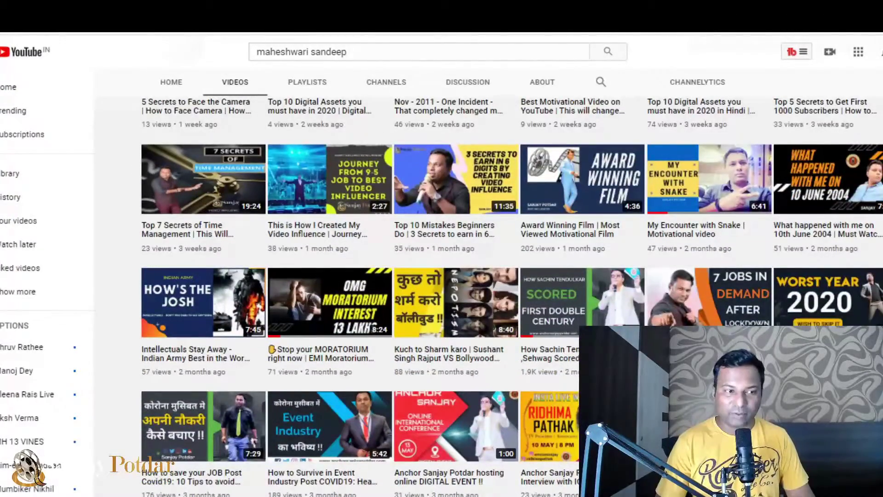
scroll(461, 276, "up", 2)
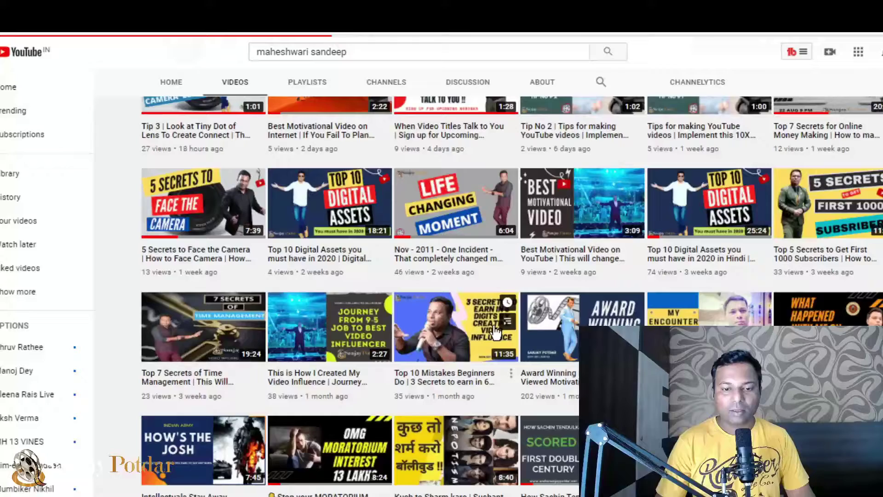
scroll(470, 339, "down", 1)
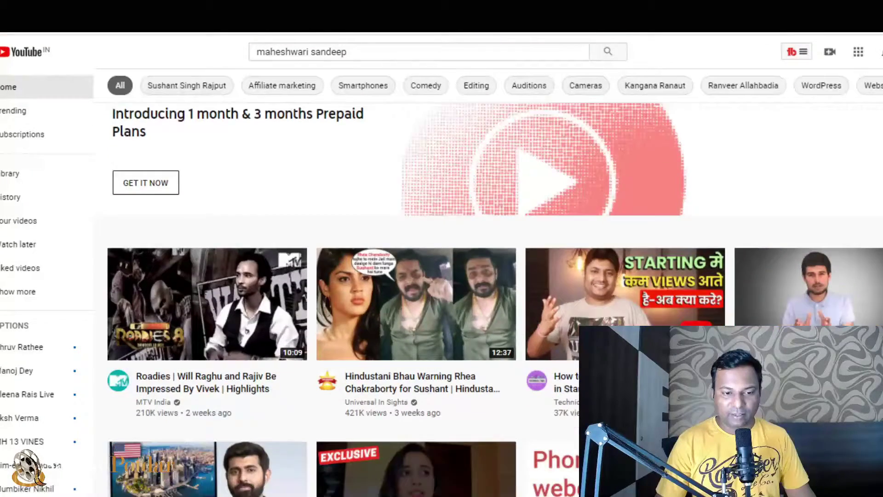
scroll(442, 297, "down", 2)
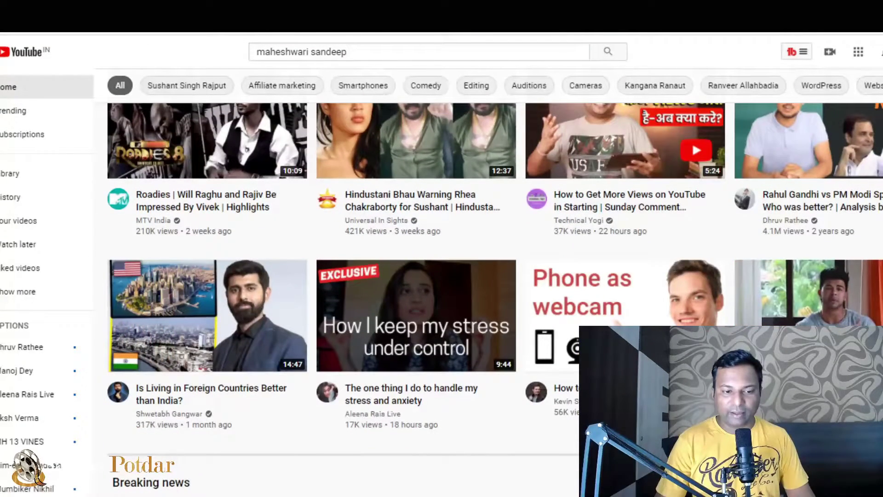
Step: Open and pause 'How to use Phone as Webcam', then return to that video
left_click(606, 299)
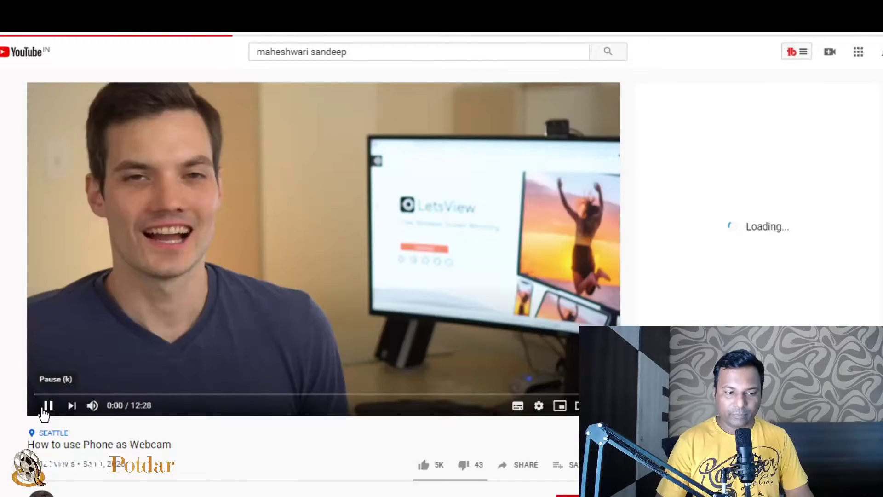
left_click(45, 408)
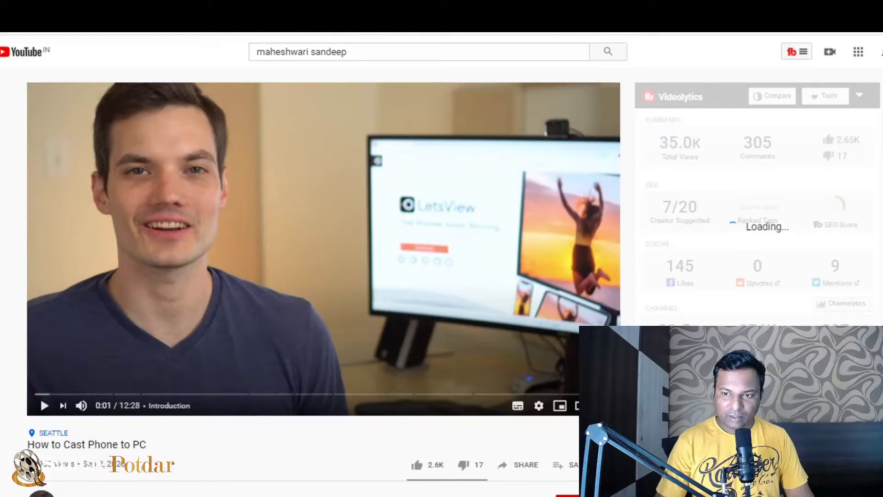
scroll(150, 318, "down", 2)
scroll(151, 318, "down", 3)
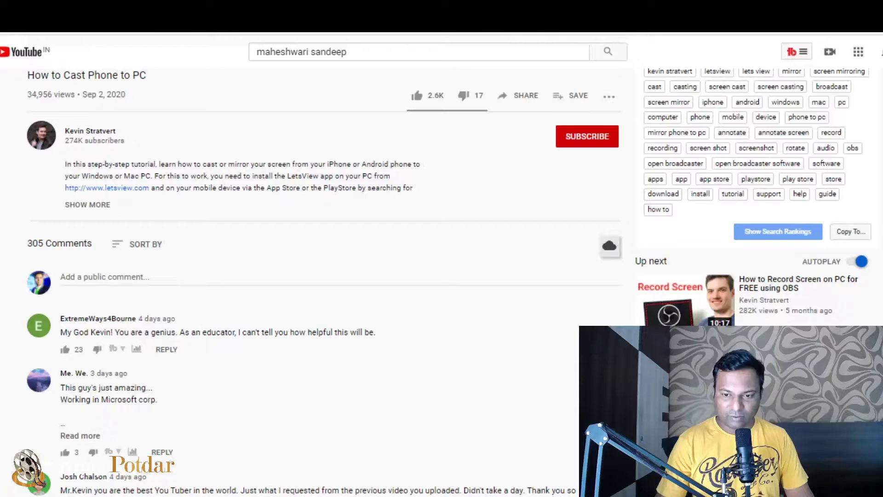
scroll(311, 276, "down", 1)
scroll(311, 276, "down", 1)
scroll(311, 276, "down", 1)
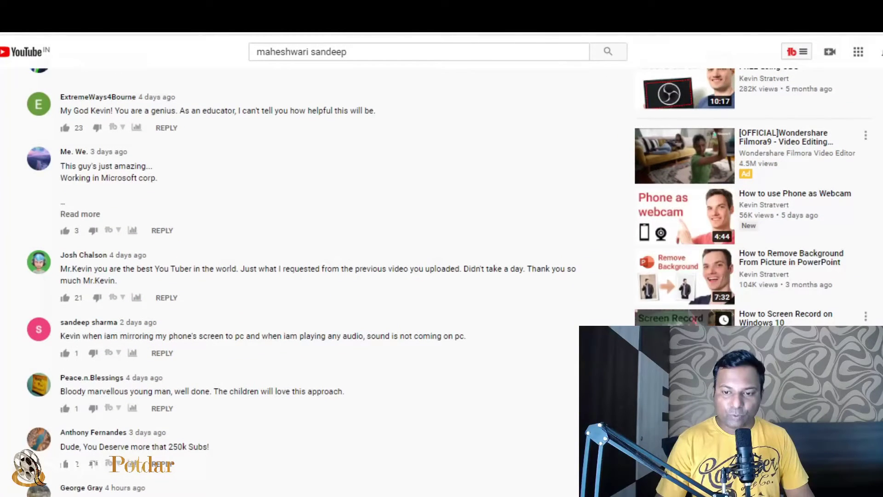
mouse_move(686, 297)
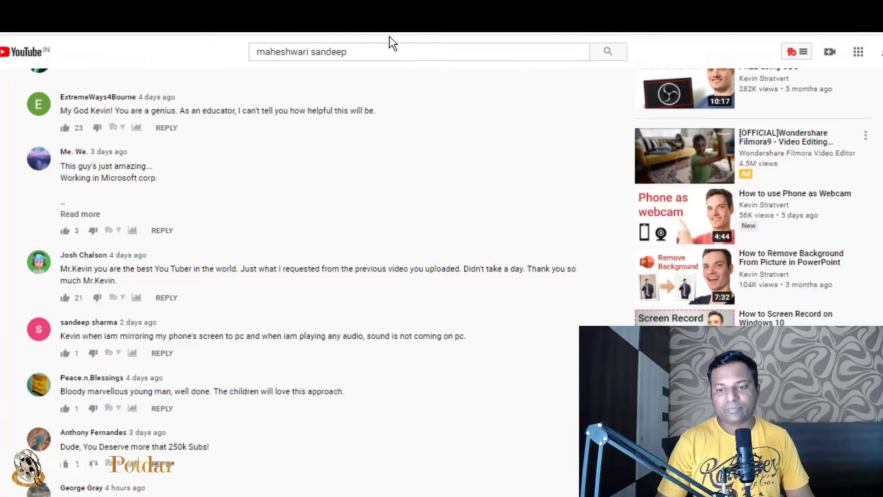
mouse_move(685, 275)
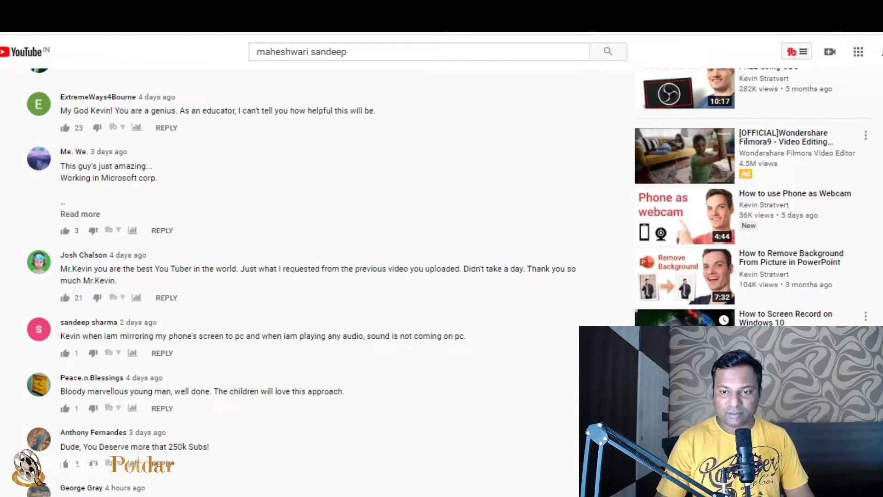
scroll(442, 276, "down", 4)
scroll(578, 338, "down", 2)
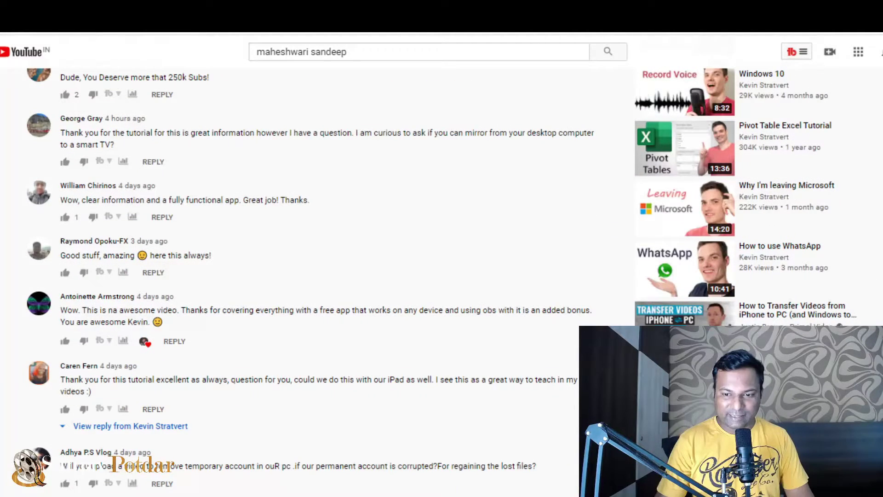
scroll(441, 276, "down", 2)
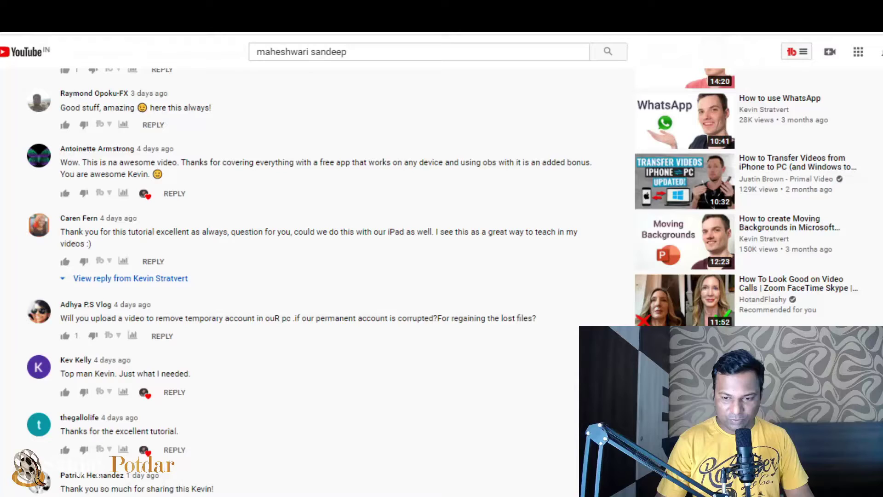
scroll(441, 277, "up", 3)
scroll(442, 276, "up", 2)
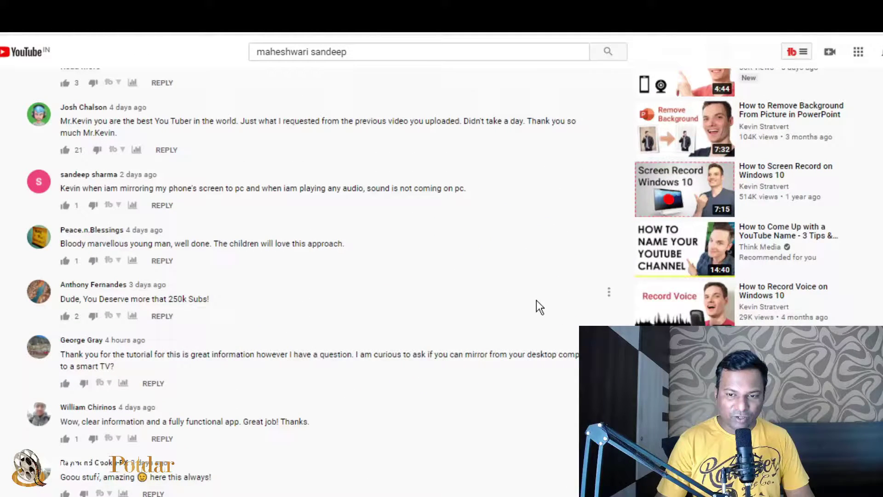
mouse_move(685, 188)
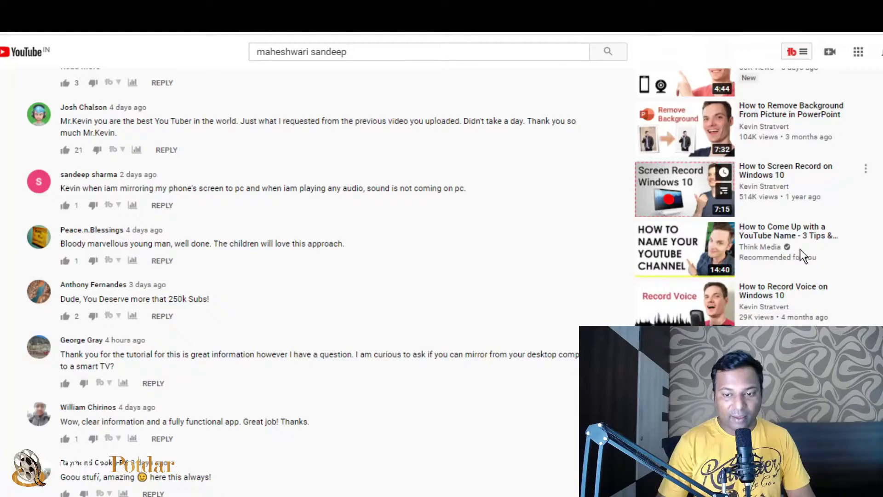
scroll(630, 256, "down", 1)
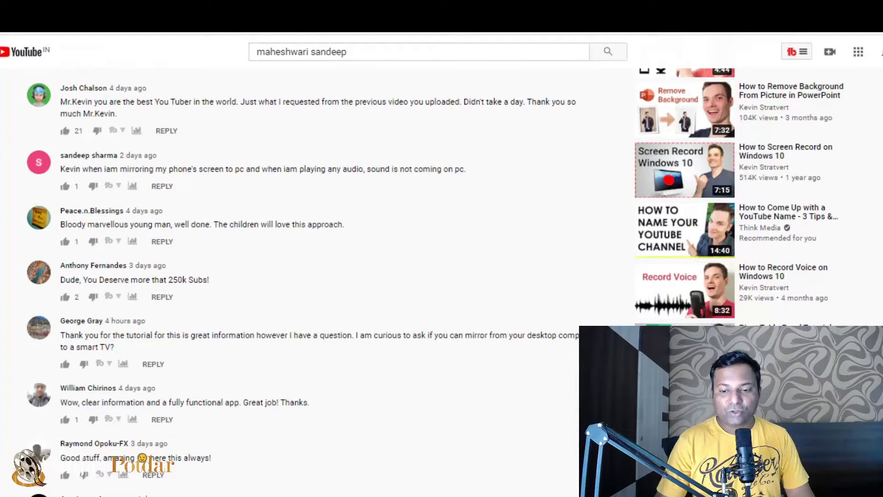
scroll(442, 276, "down", 1)
scroll(442, 276, "down", 4)
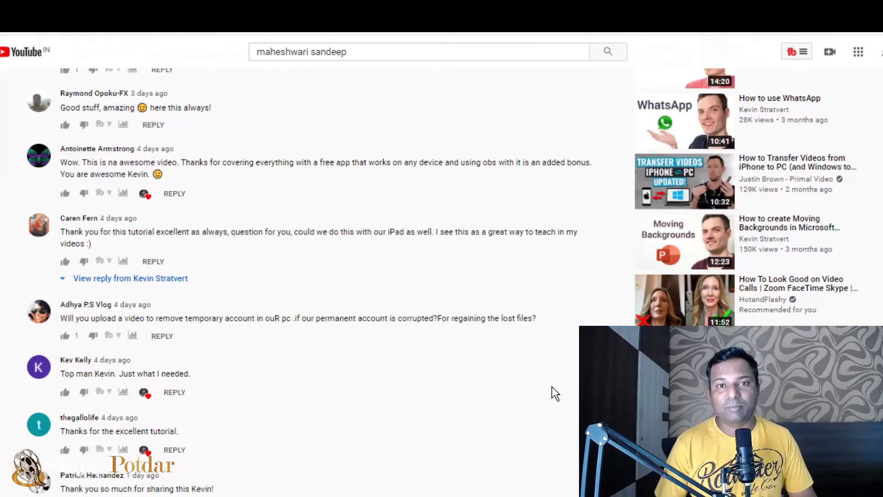
scroll(556, 393, "up", 5)
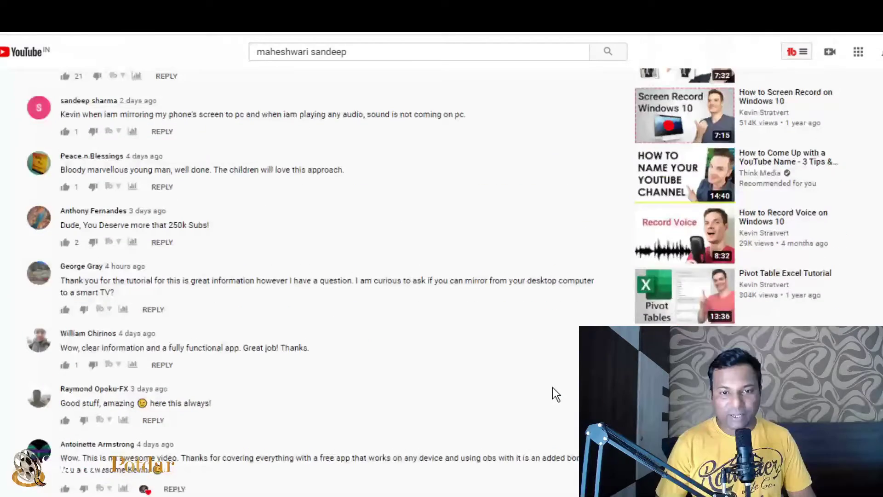
scroll(555, 394, "up", 10)
scroll(555, 394, "up", 5)
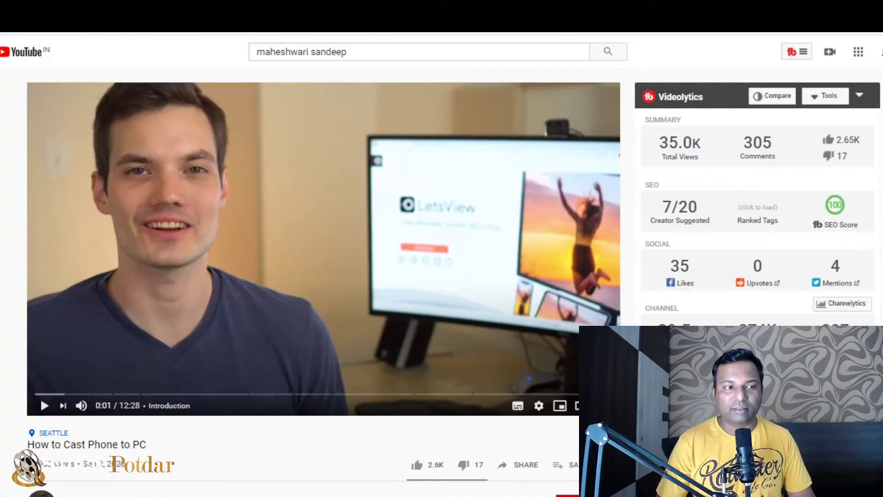
left_click(63, 406)
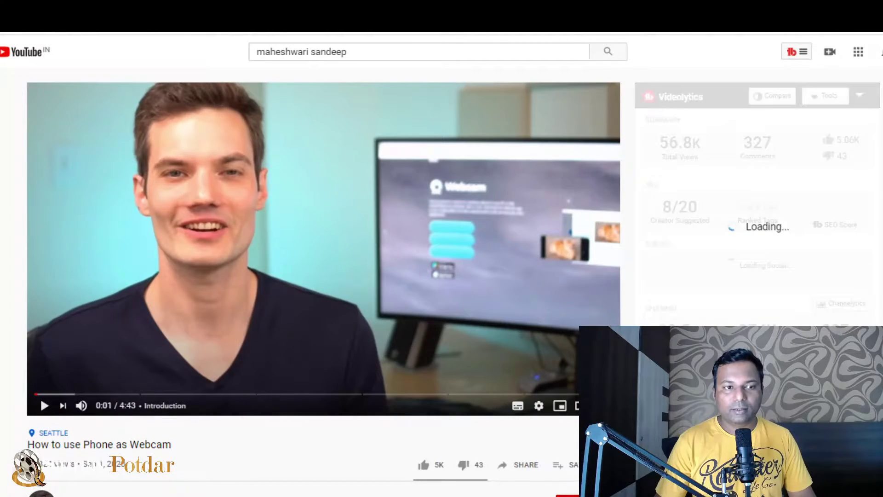
Step: Open Canva in a new browser tab and start a blank YouTube Thumbnail design
key("ctrl+t")
key("ctrl+l")
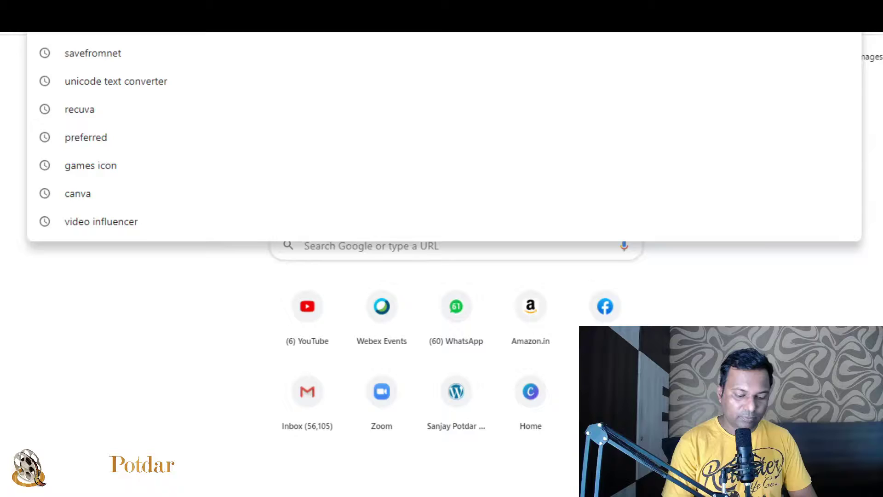
type("canva")
key("Return")
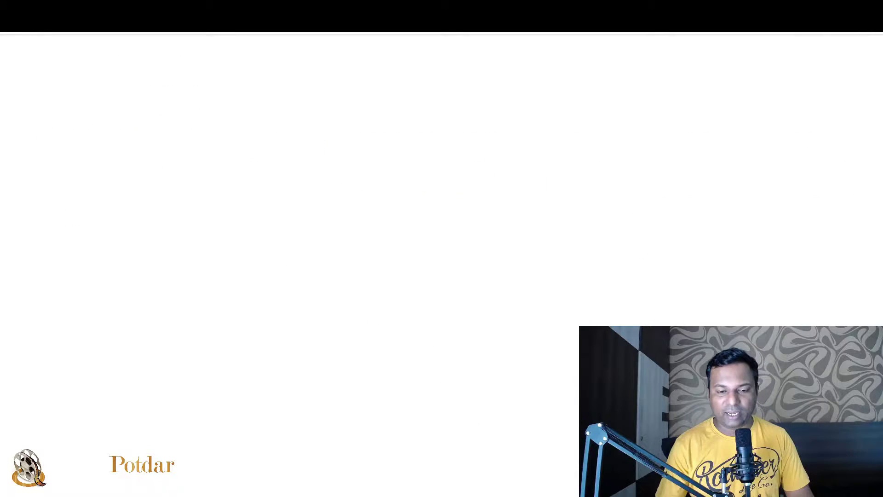
scroll(574, 251, "down", 3)
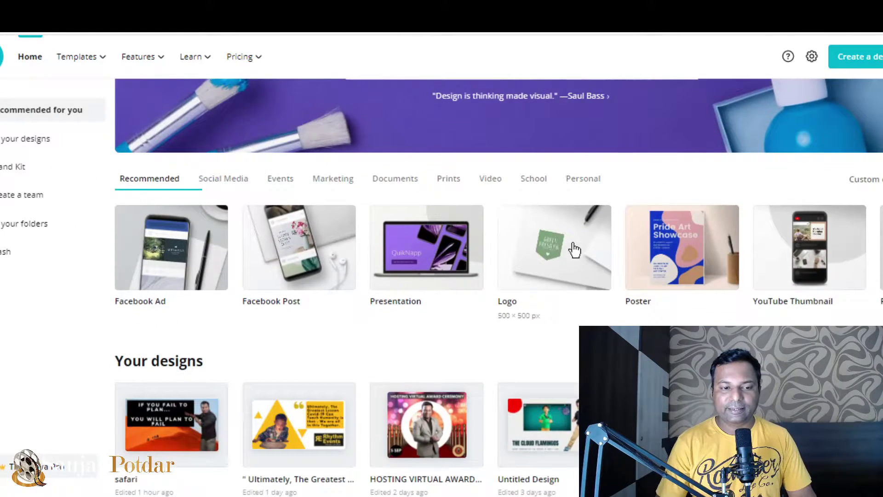
scroll(573, 251, "down", 1)
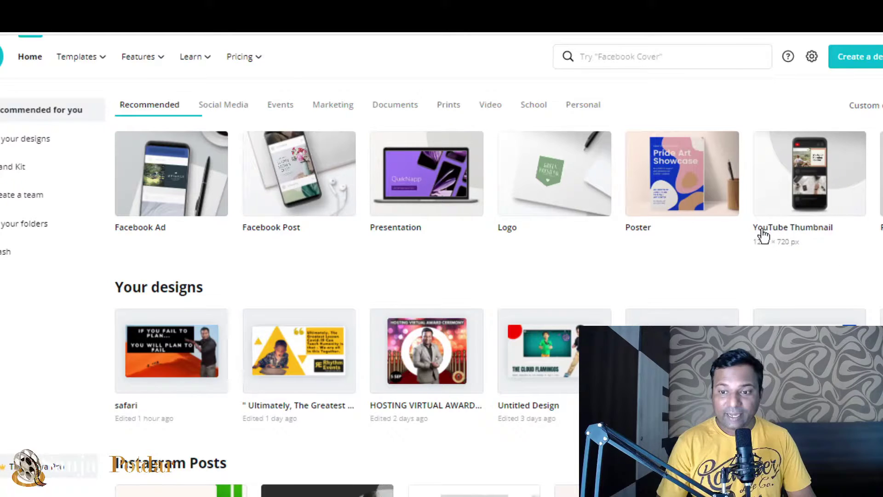
left_click(794, 216)
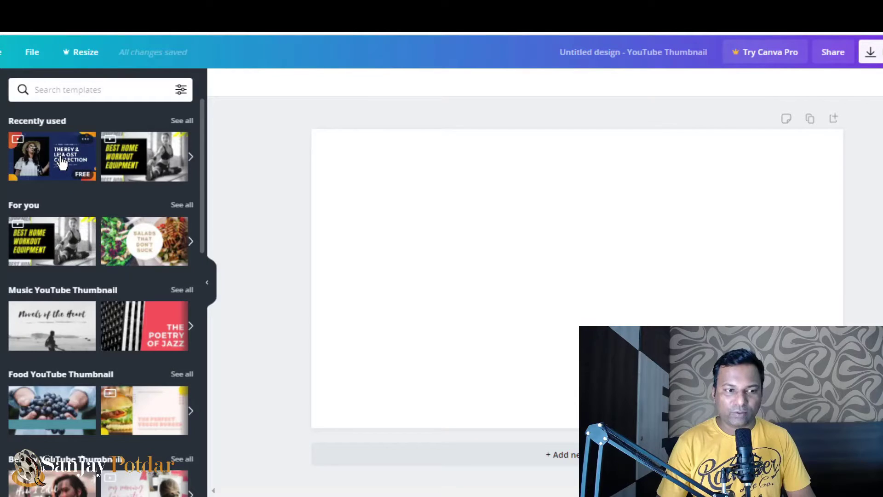
Step: Apply the Rey & Leia template and swap its photo for an enlarged suited presenter on the left
left_click(52, 157)
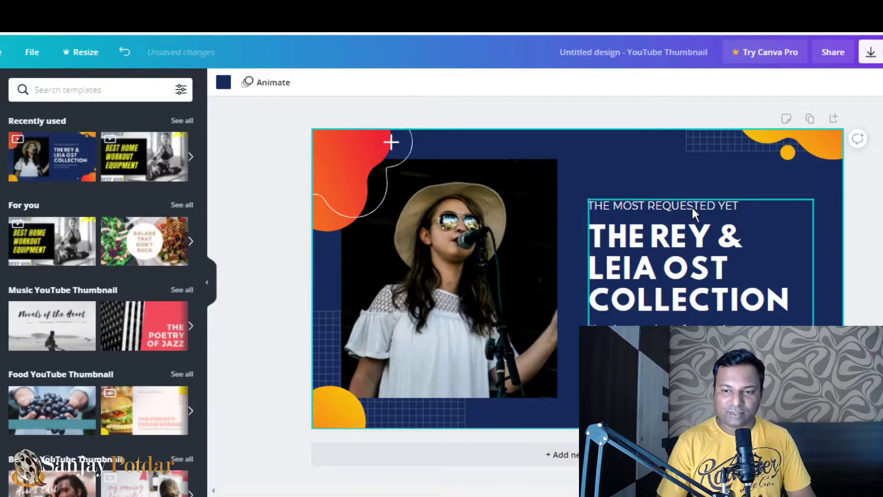
left_click(402, 315)
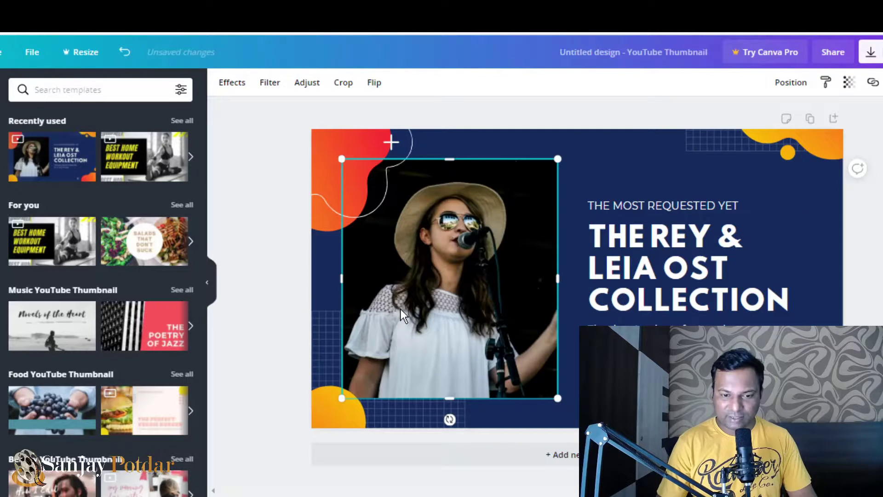
key("Delete")
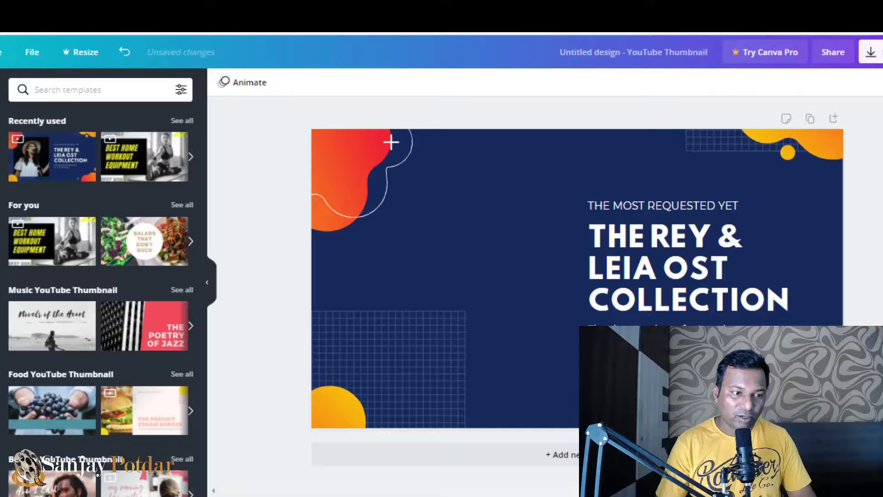
left_click(2, 228)
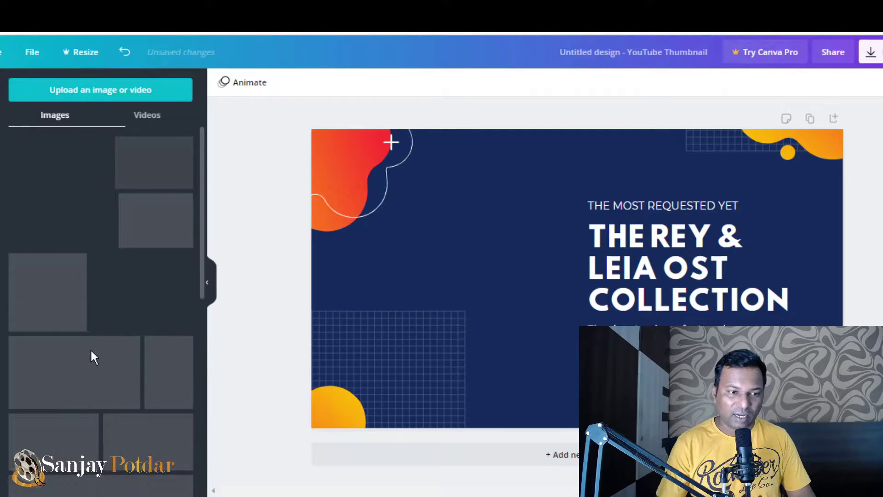
scroll(80, 269, "down", 1)
scroll(81, 271, "down", 2)
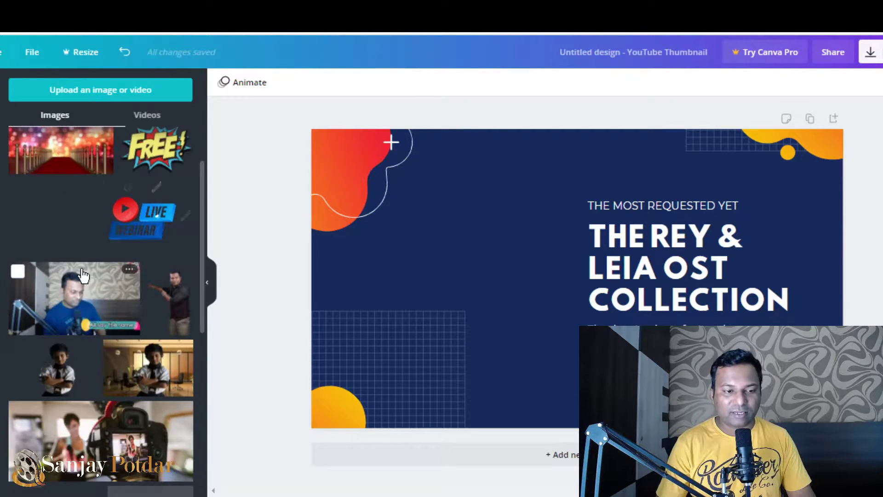
scroll(82, 273, "down", 3)
scroll(83, 279, "down", 3)
scroll(82, 279, "down", 3)
scroll(81, 279, "down", 3)
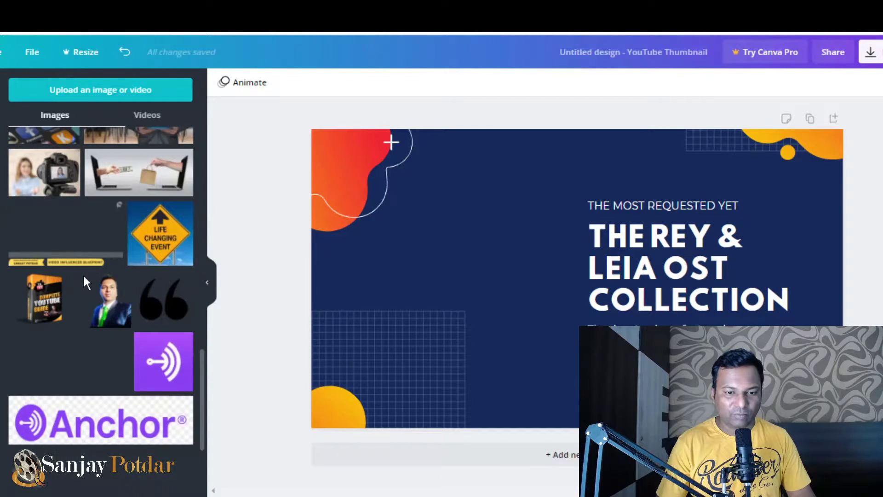
left_click(106, 314)
left_click_drag(590, 278, 436, 271)
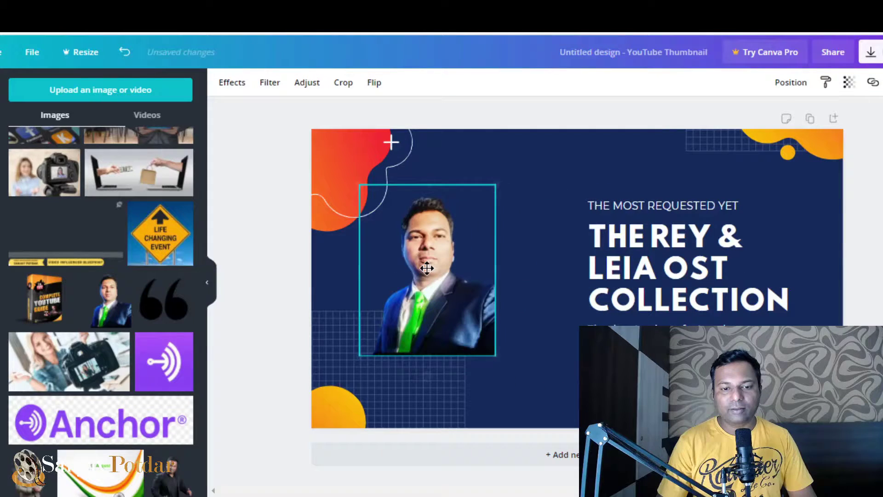
mouse_move(488, 349)
left_mouse_down()
mouse_move(511, 403)
mouse_move(551, 452)
left_mouse_up()
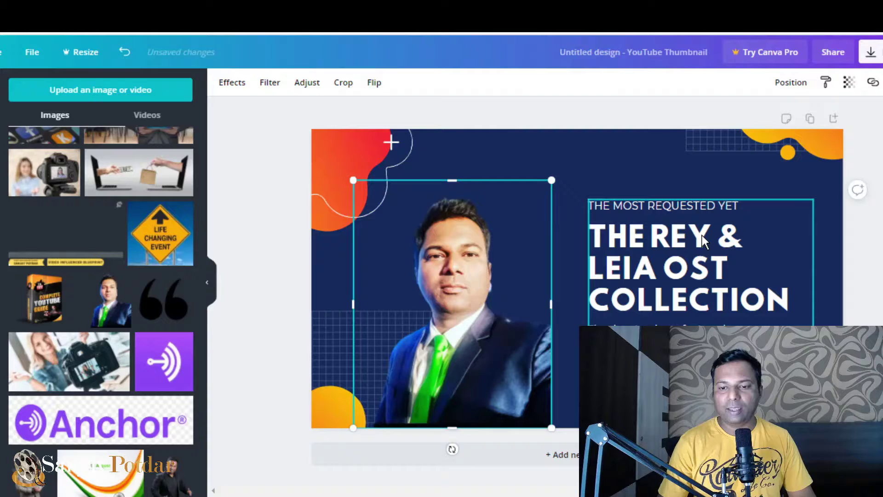
Step: Replace the headline text with 'LEARN YOUTUBE GAMES' and centre-align it
left_click(732, 290)
left_click_drag(785, 301, 596, 232)
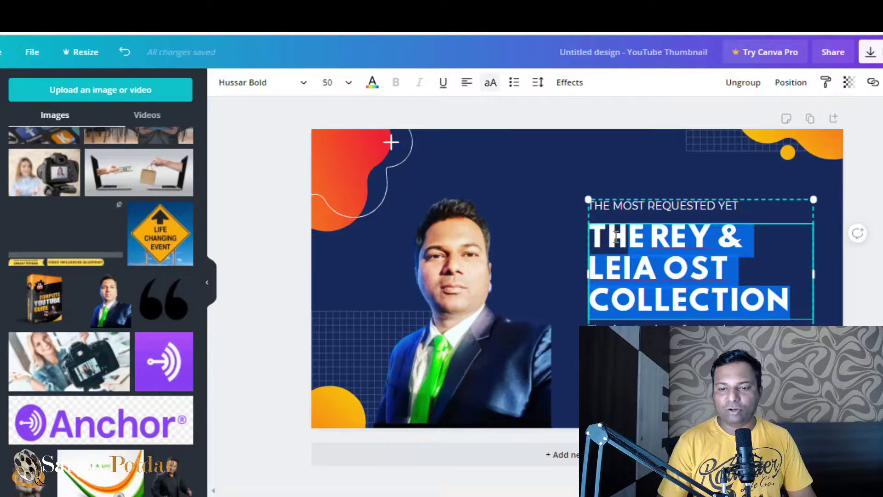
type("L")
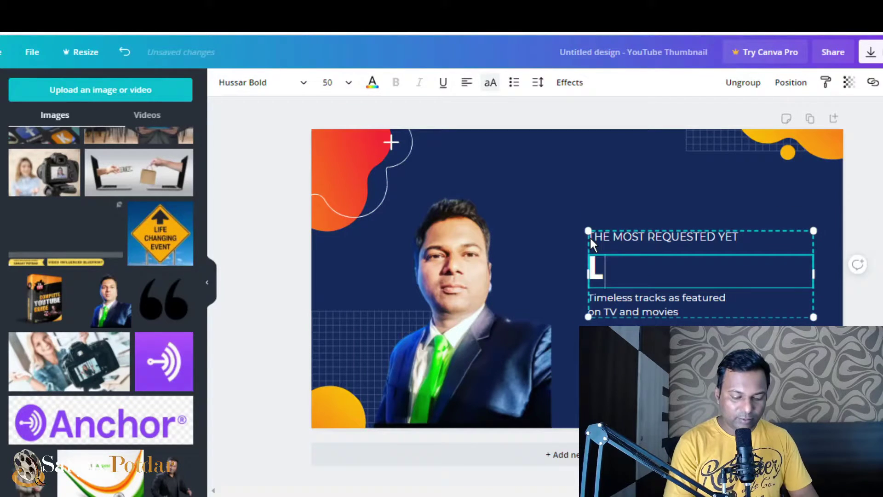
type("EARN ")
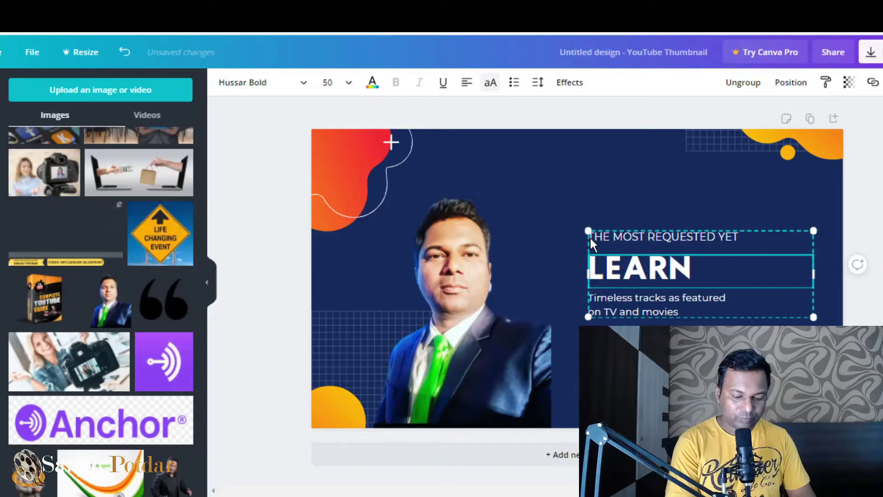
type("YOUT")
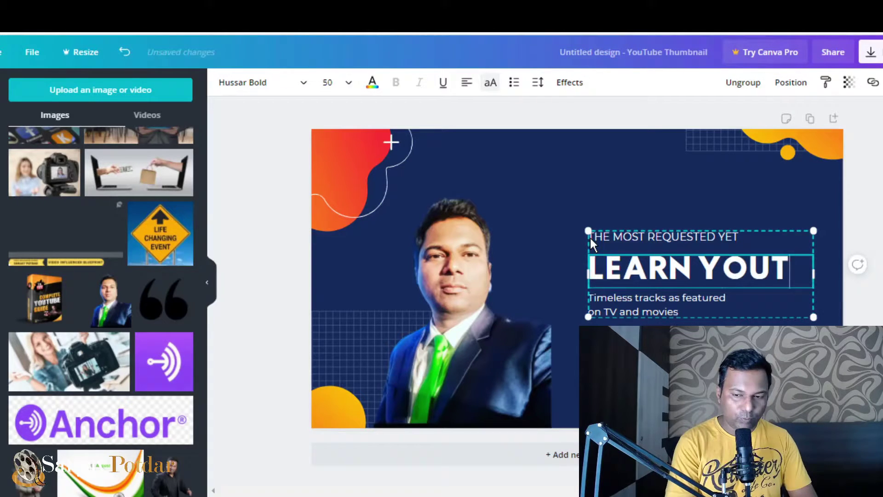
type("UBE GAME")
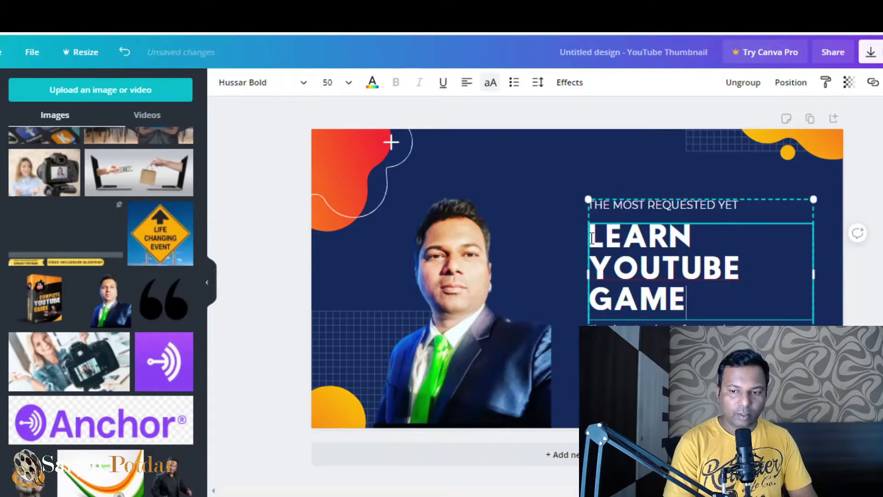
type("S")
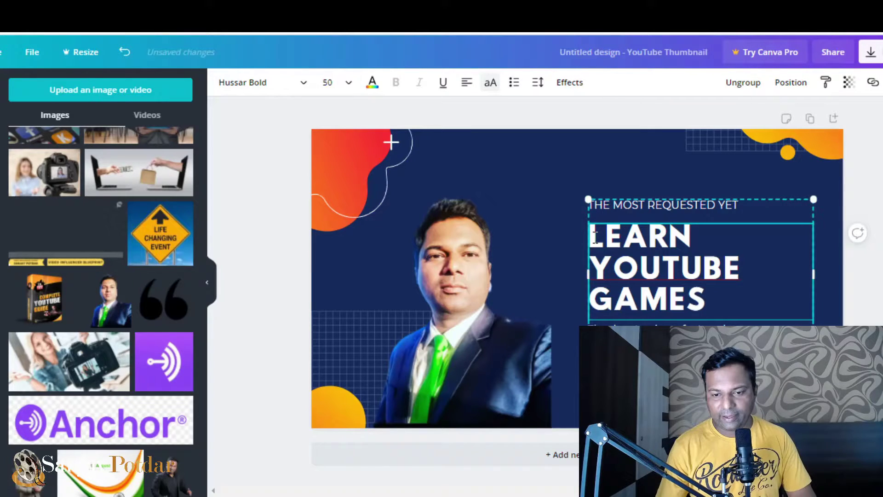
mouse_move(596, 238)
left_mouse_down()
mouse_move(627, 267)
mouse_move(707, 295)
left_mouse_up()
left_click(466, 82)
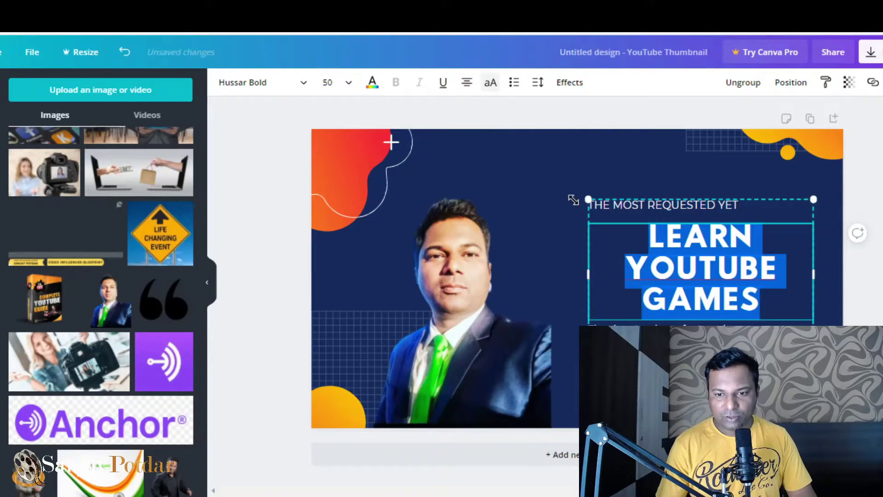
Step: Replace 'THE MOST REQUESTED YET' with the presenter's name and nudge the text group down
left_click(607, 162)
left_click(742, 205)
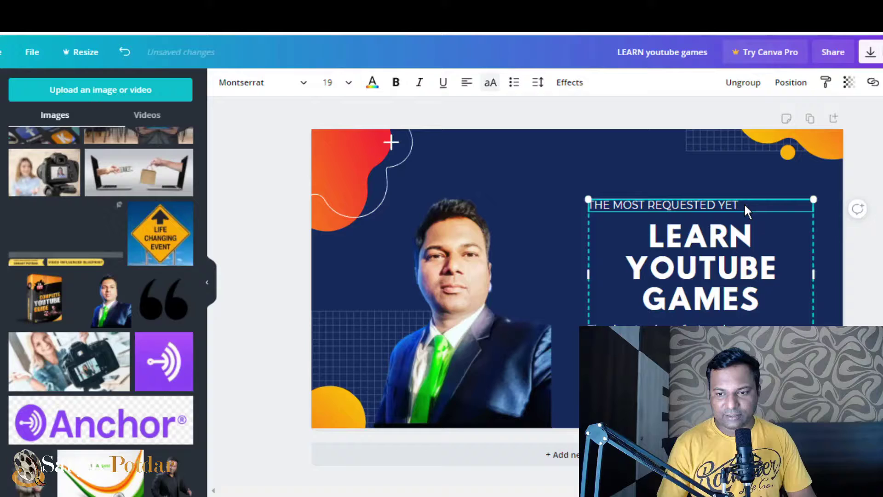
double_click(744, 203)
left_click(700, 205)
left_click_drag(745, 204, 582, 203)
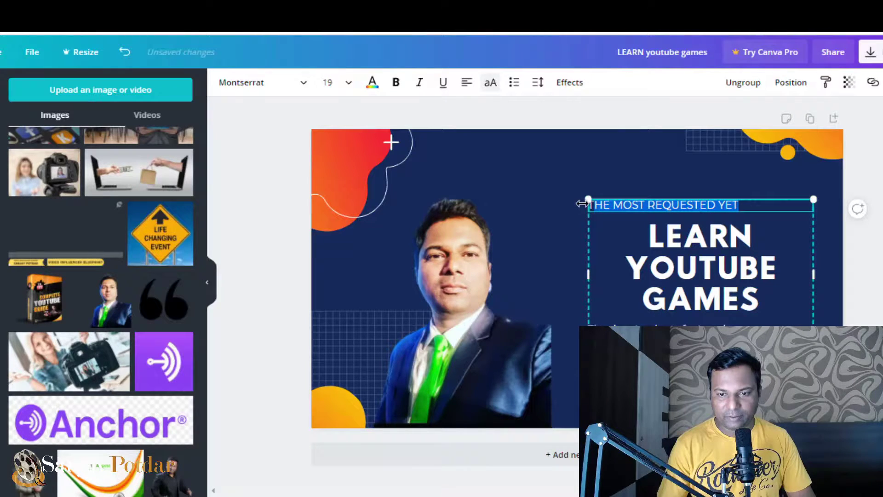
type("SANJAY POTDAR")
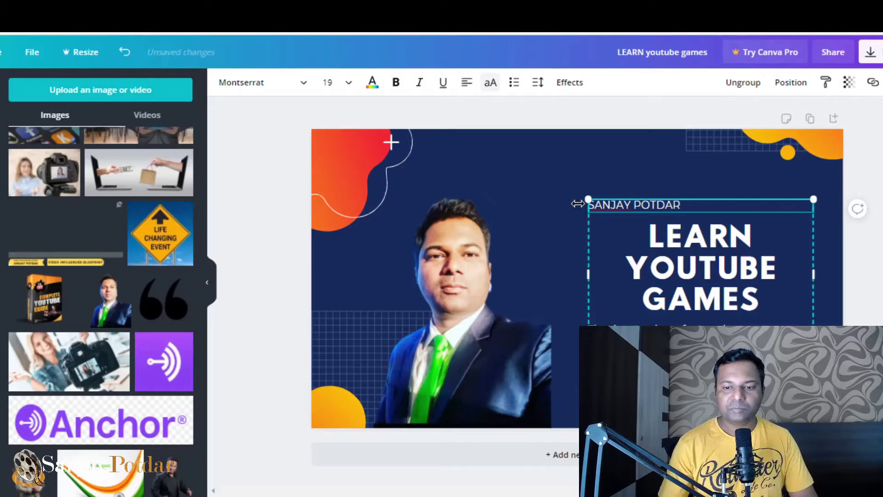
left_click(656, 294)
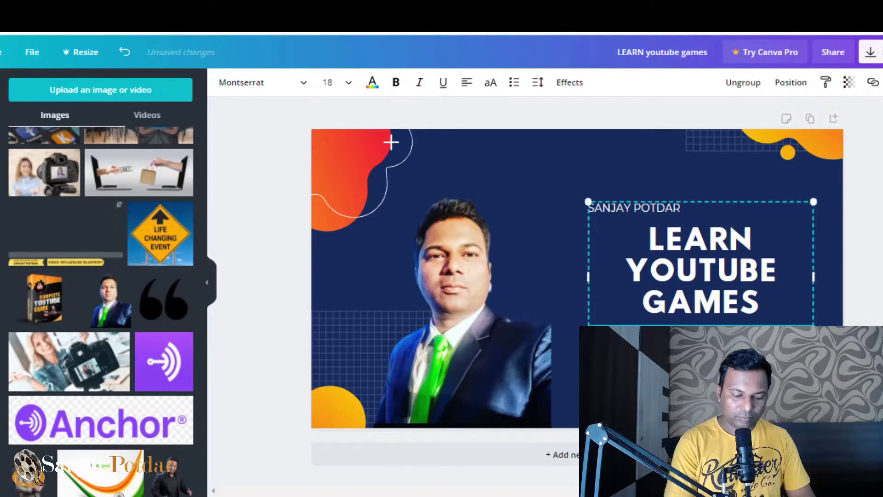
key("shift+Down")
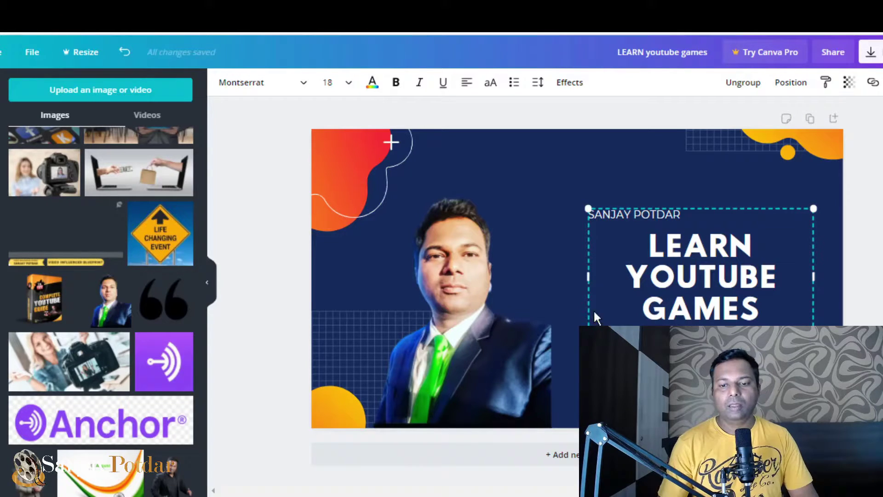
left_click(544, 258)
left_click(631, 266)
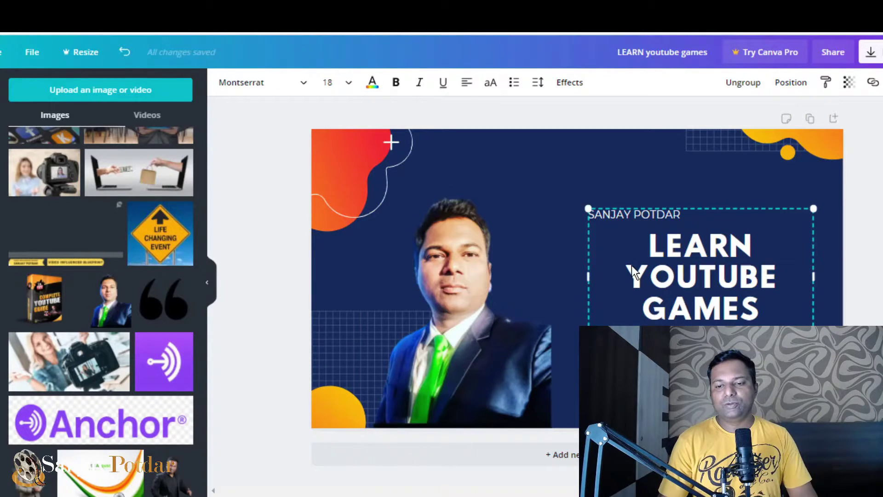
Step: Left-align the headline, then try scaling and moving its text group before undoing twice
key("ctrl+a")
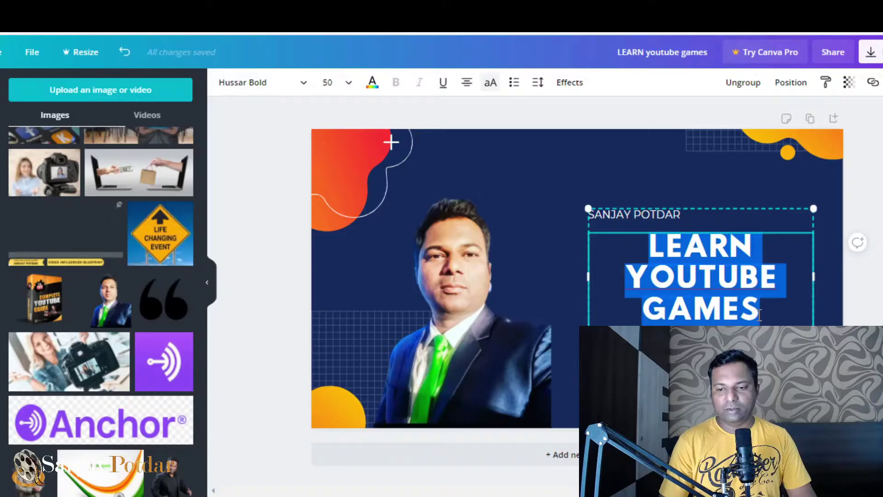
left_click(467, 84)
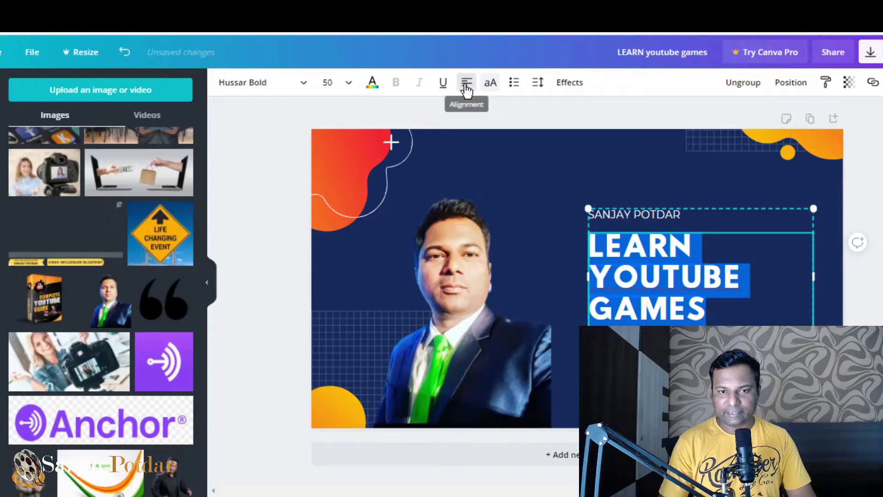
left_click(547, 237)
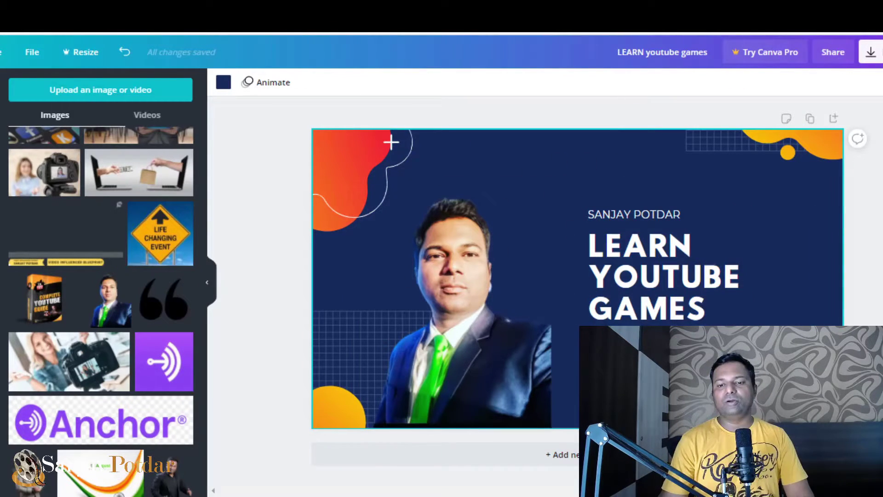
left_click(706, 282)
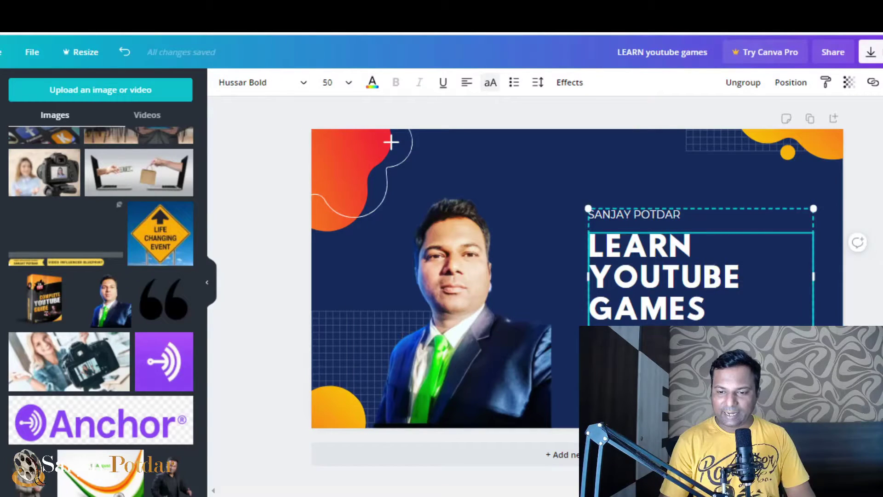
left_click_drag(814, 332, 882, 380)
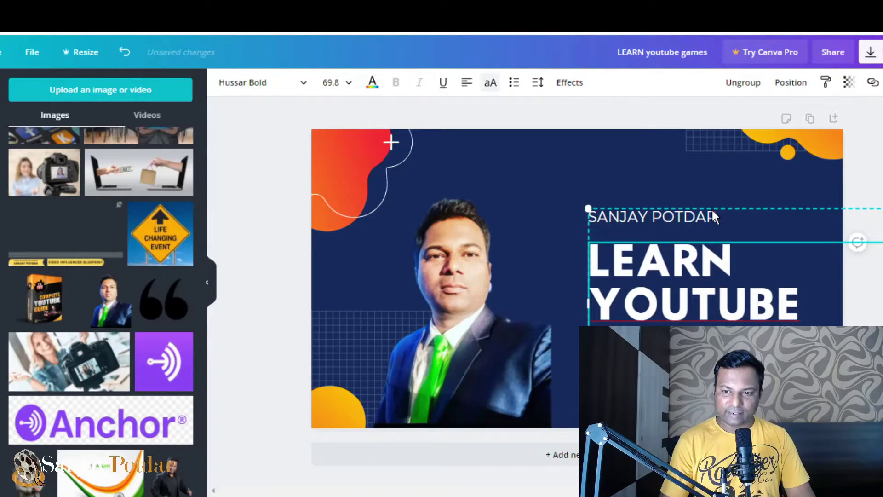
mouse_move(714, 210)
left_mouse_down()
mouse_move(674, 171)
mouse_move(699, 171)
left_mouse_up()
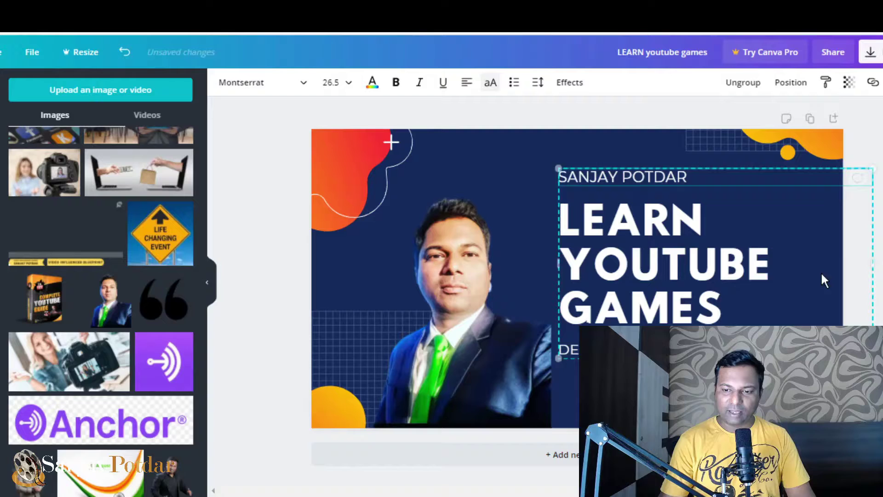
key("ctrl+z")
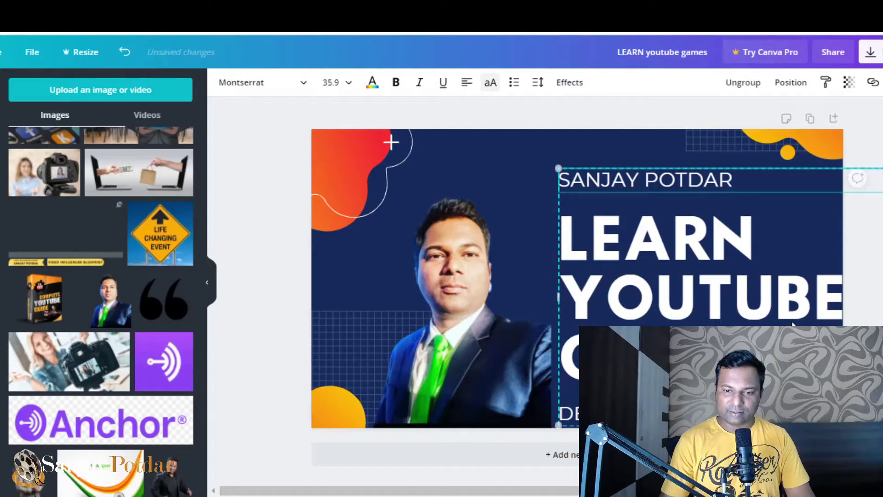
key("ctrl+z")
key("ctrl+z")
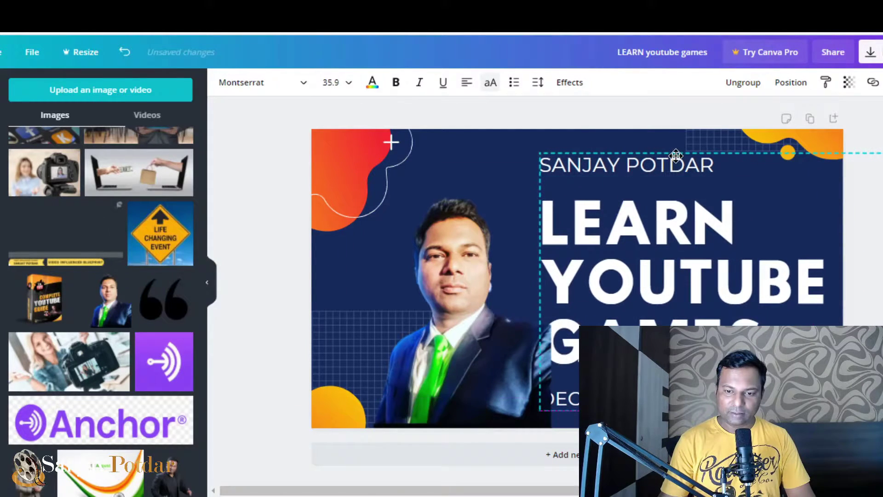
Step: Shift the presenter photo further left and change the headline to 'LEARN YOUTUBE GAME'
left_click(433, 338)
mouse_move(439, 326)
left_mouse_down()
mouse_move(422, 315)
mouse_move(423, 337)
left_mouse_up()
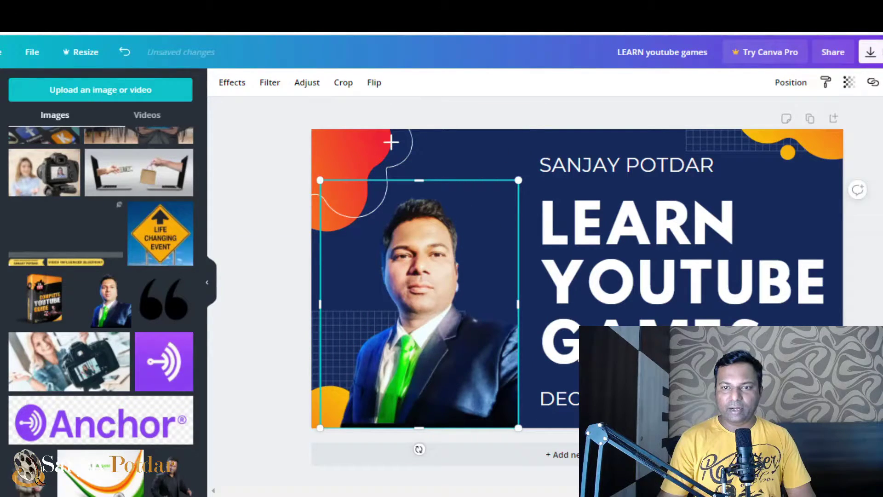
key("Escape")
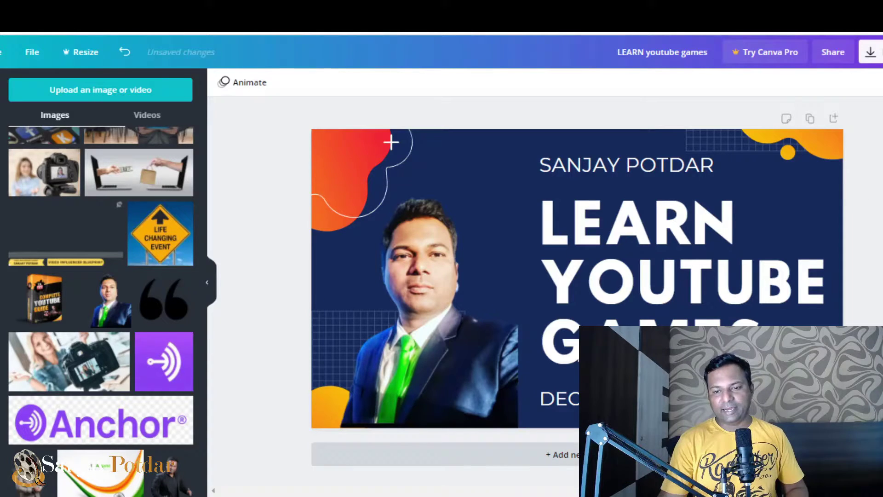
double_click(718, 342)
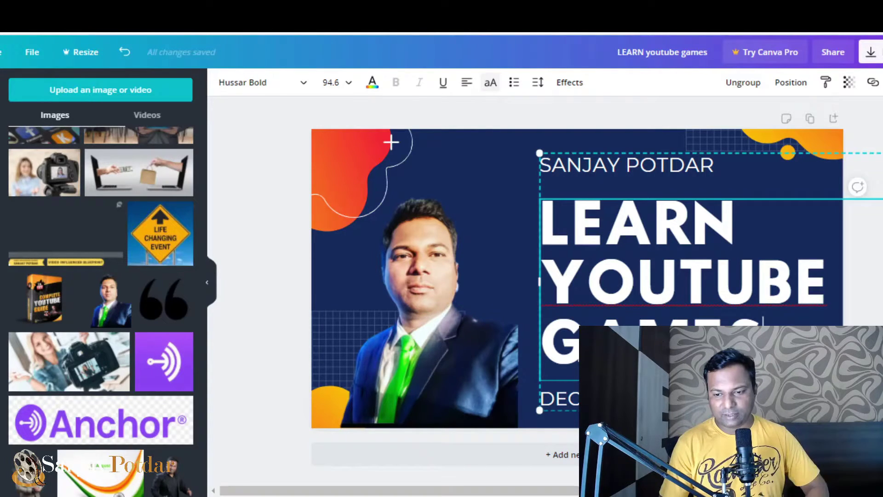
key("BackSpace")
left_click(446, 122)
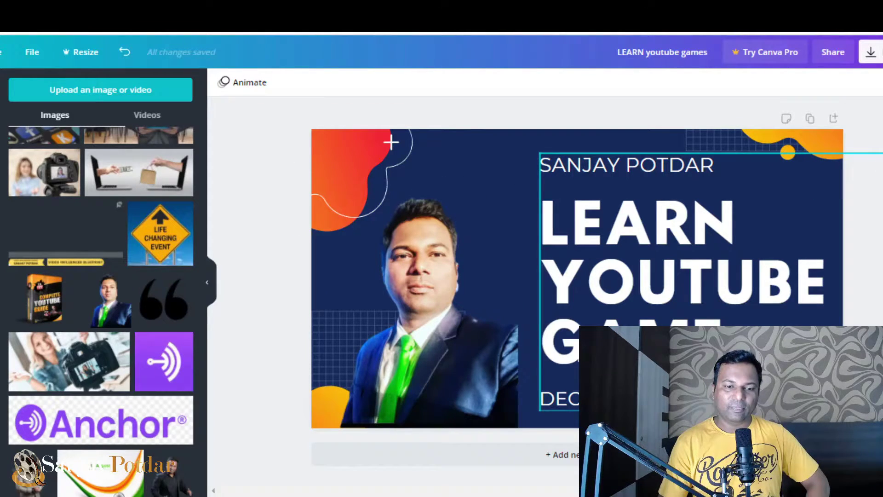
Step: Download the thumbnail design as a JPG file instead of PNG
left_click(871, 52)
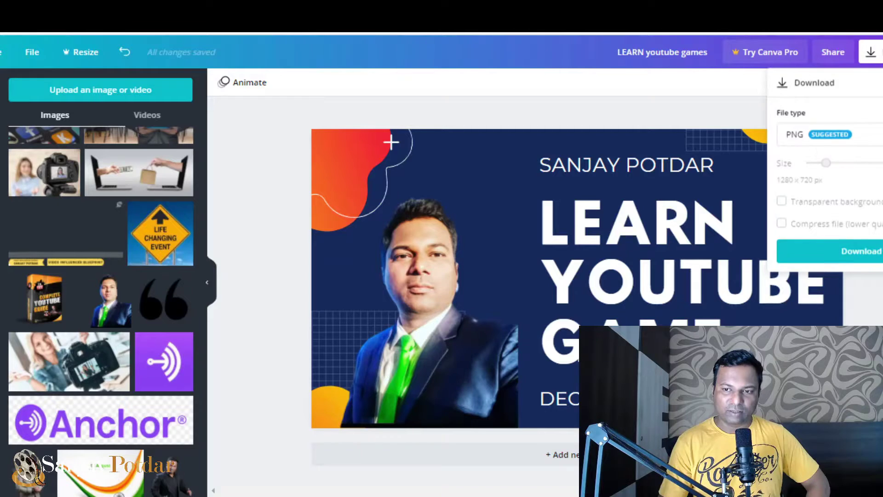
left_click(812, 133)
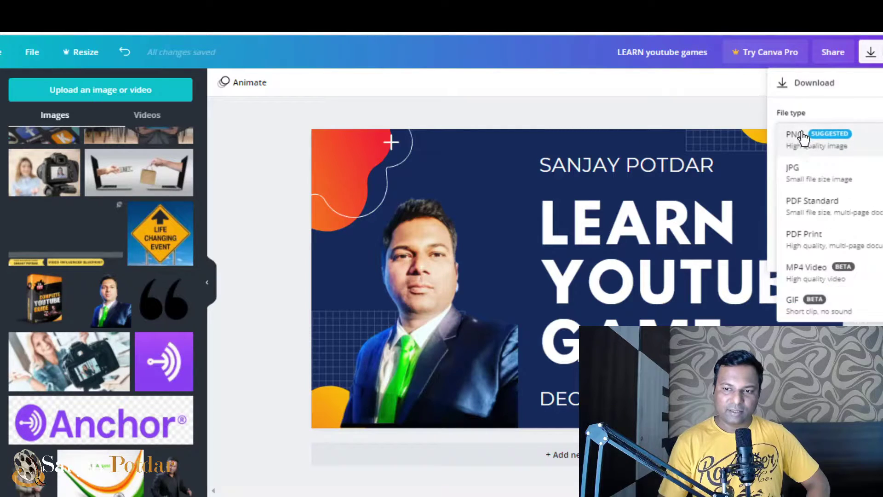
left_click(818, 172)
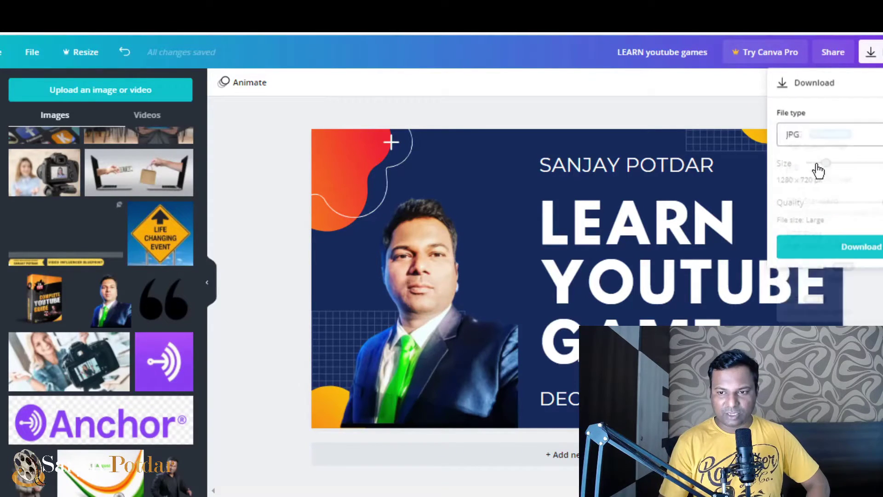
left_click(859, 247)
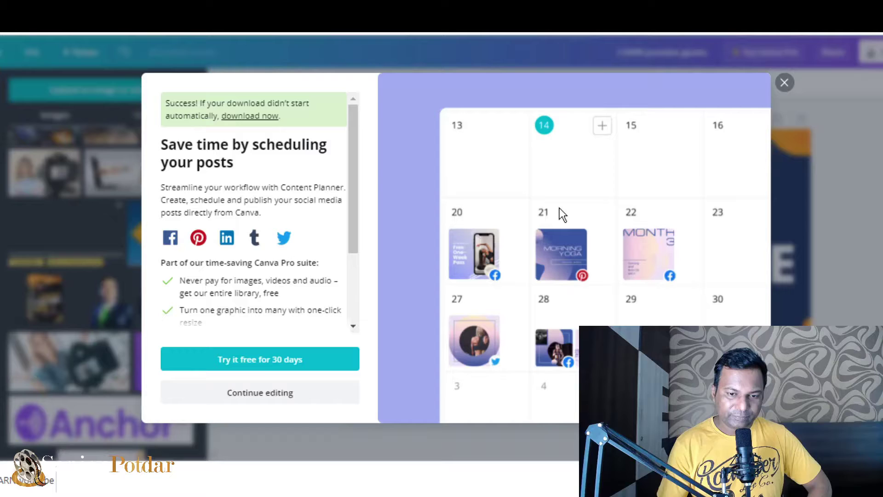
Step: Close Canva's download success popup
left_click(784, 82)
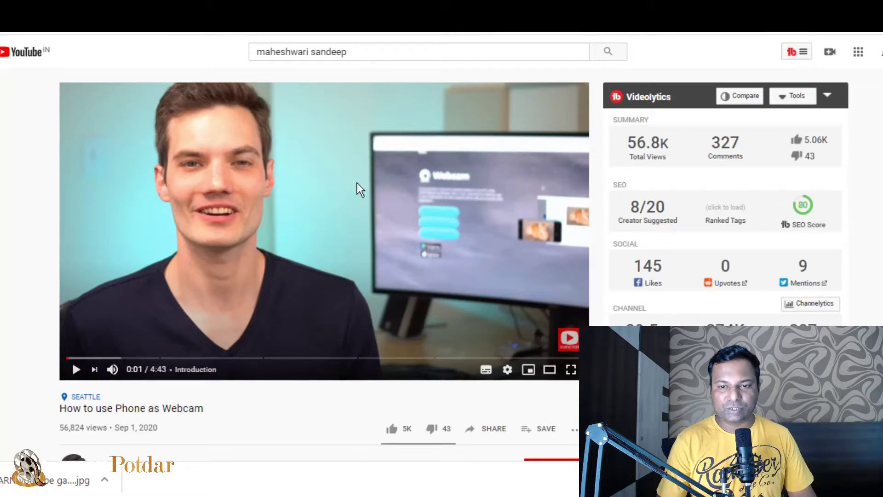
Step: Go to YouTube Studio from the account menu and start uploading a new video
left_click(881, 51)
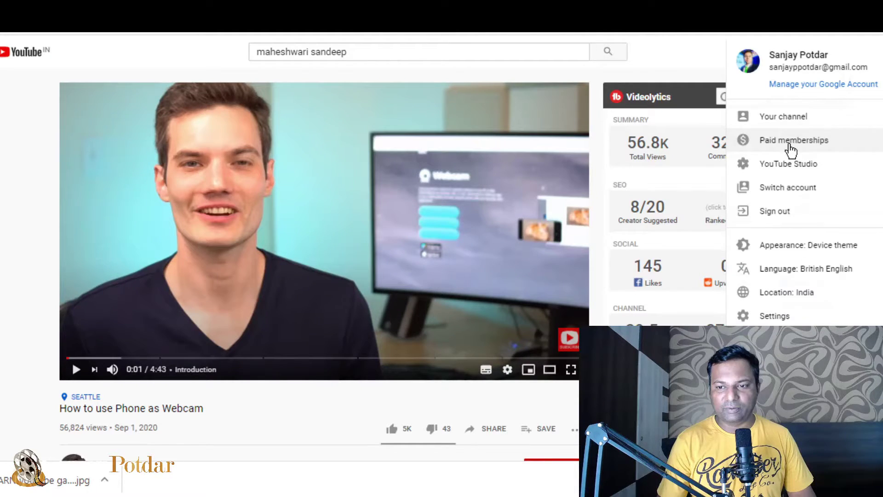
left_click(737, 118)
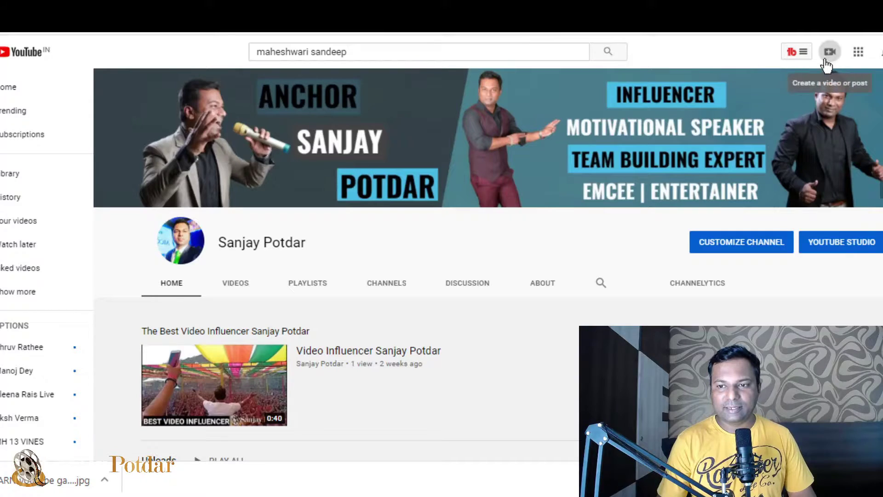
left_click(830, 52)
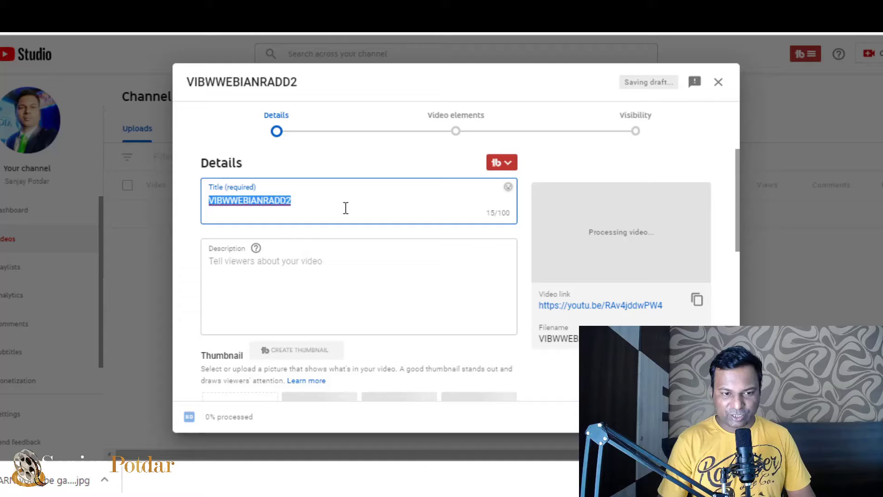
scroll(325, 299, "down", 5)
scroll(328, 300, "down", 2)
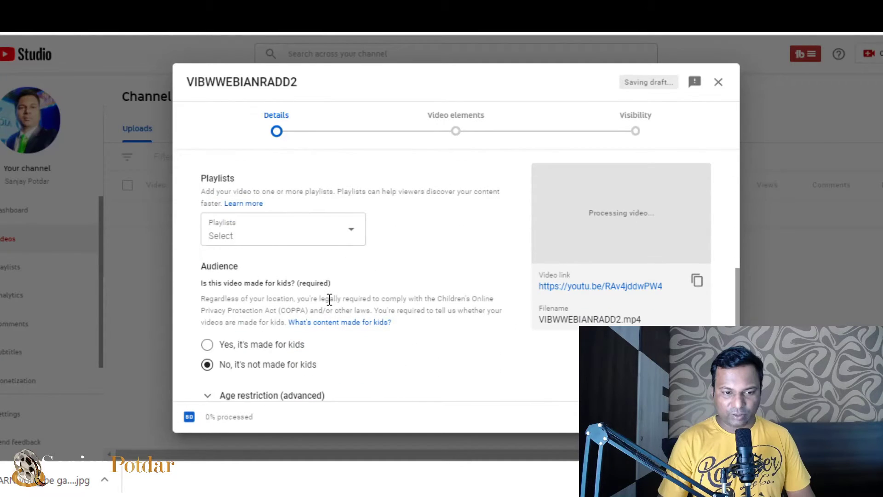
scroll(327, 299, "up", 7)
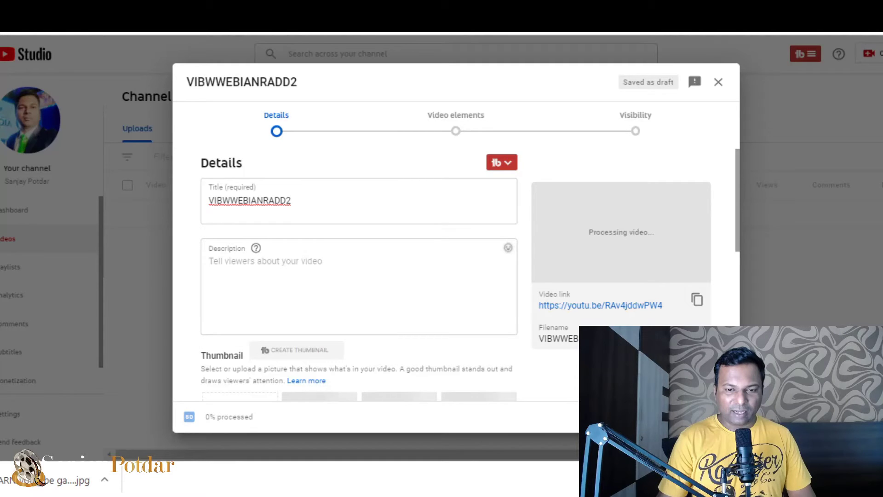
Step: Move from the title into the description field of the VIBWWEBIANRADD2 upload
key("Tab")
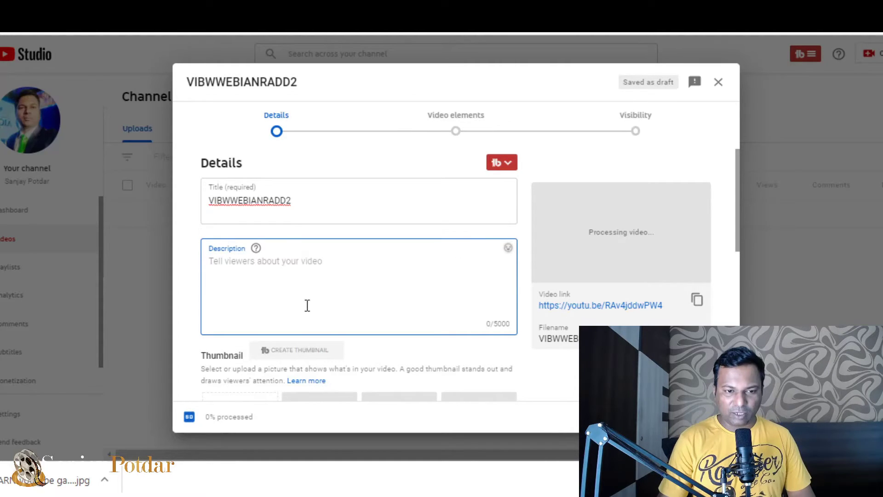
scroll(308, 304, "down", 3)
scroll(306, 310, "down", 2)
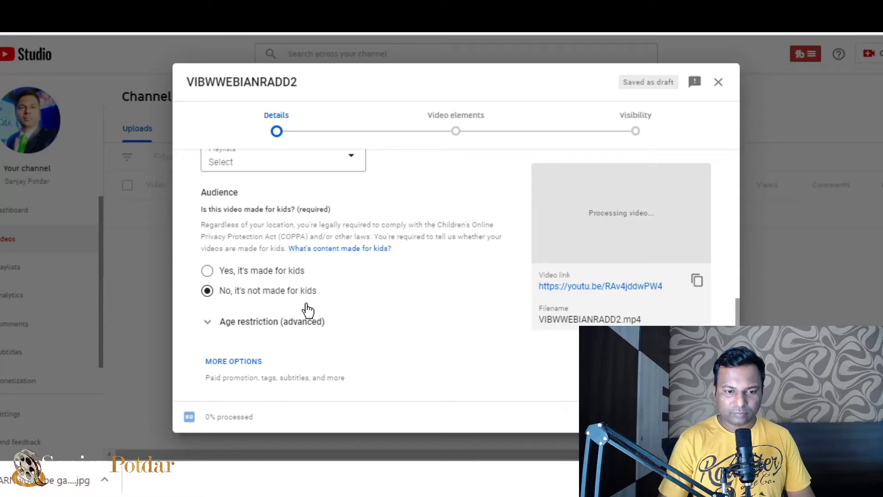
scroll(305, 310, "up", 5)
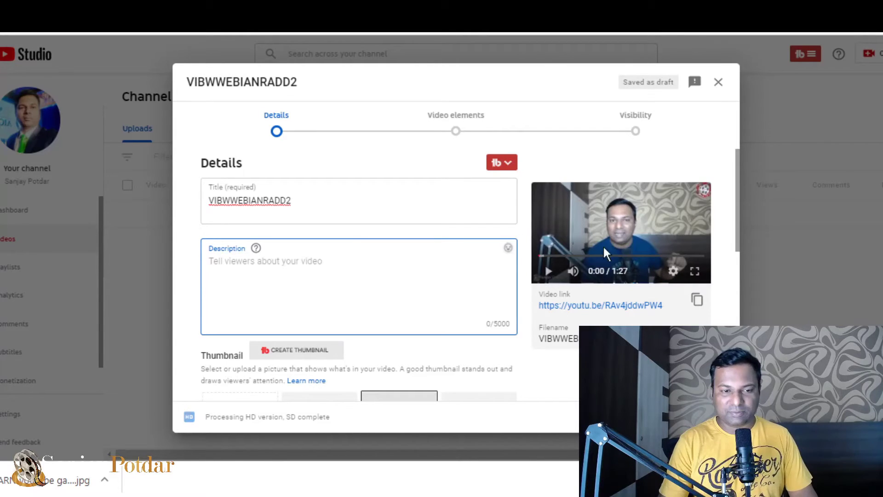
scroll(363, 273, "down", 3)
scroll(363, 280, "down", 2)
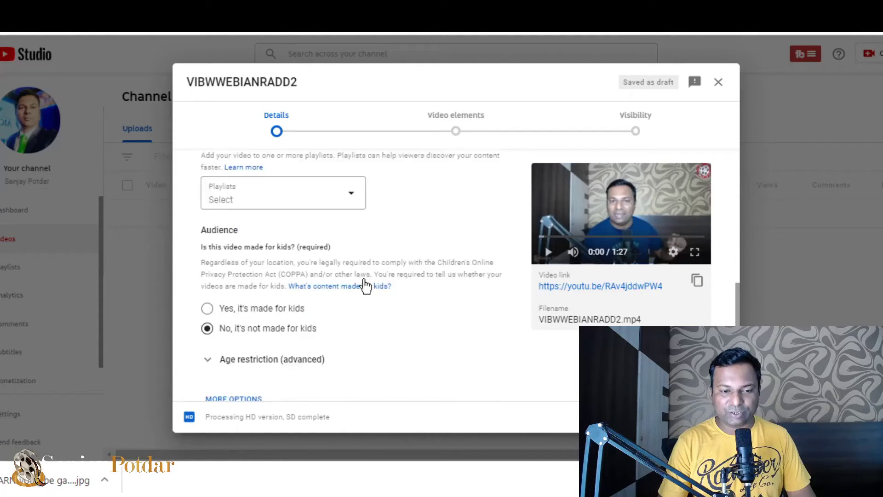
scroll(364, 286, "down", 2)
Step: Publish VIBWWEBIANRADD2 as Unlisted and dismiss the Video published confirmation
left_click(698, 417)
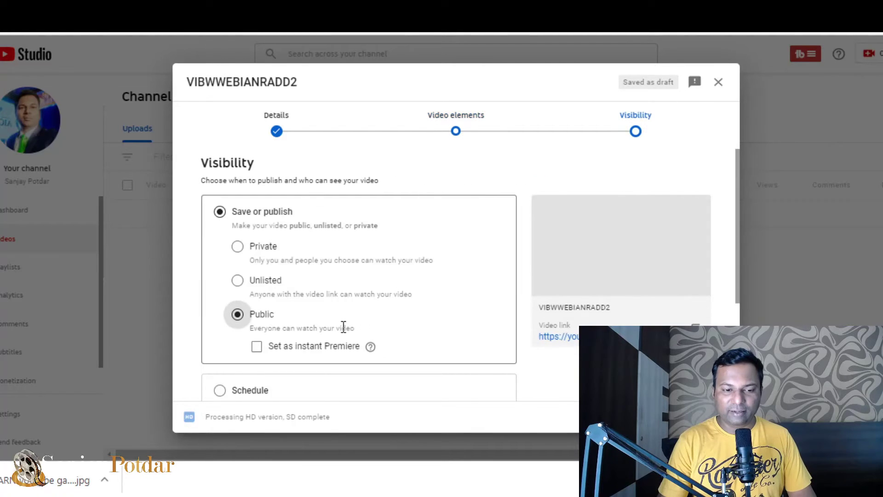
left_click(238, 280)
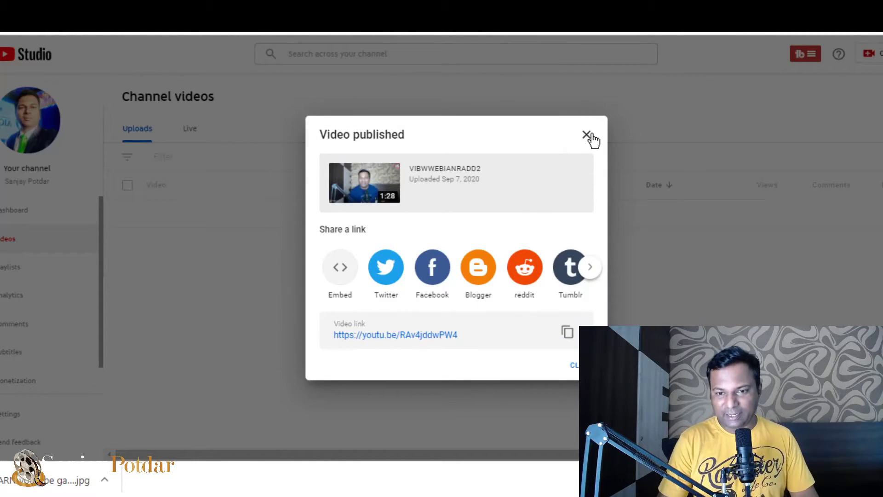
left_click(588, 136)
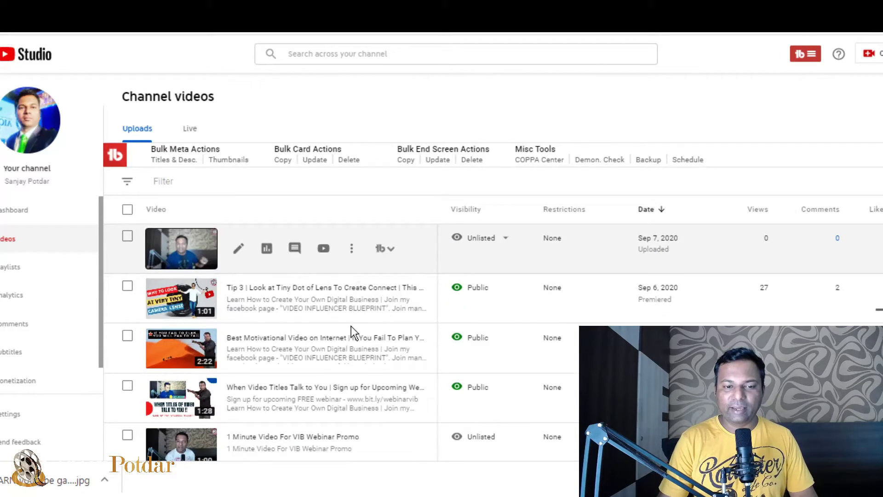
Step: Save the Canva LEARN YOUTUBE GAME JPG as the video's thumbnail, then open Your channel
left_click(353, 332)
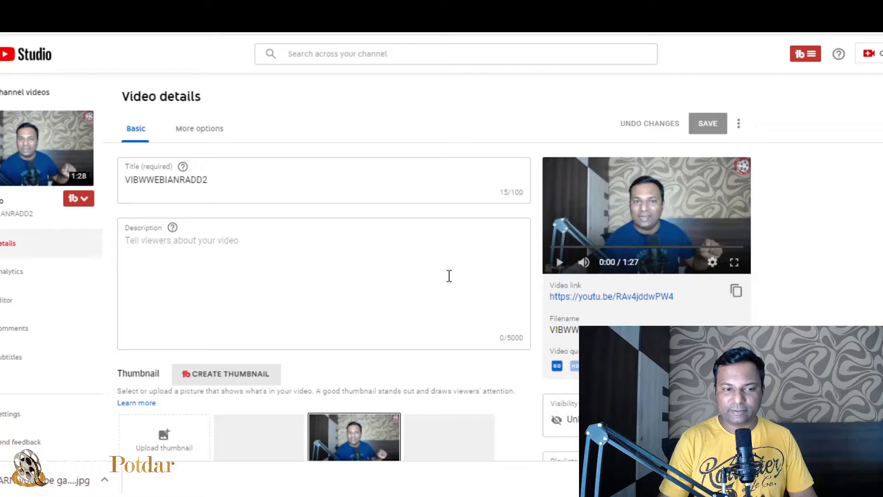
scroll(449, 276, "down", 5)
scroll(426, 299, "down", 2)
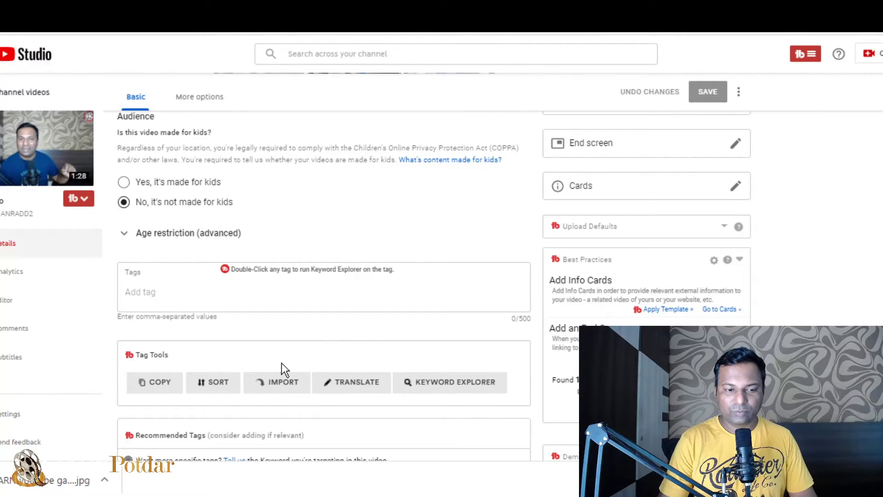
scroll(283, 371, "down", 1)
scroll(280, 368, "up", 3)
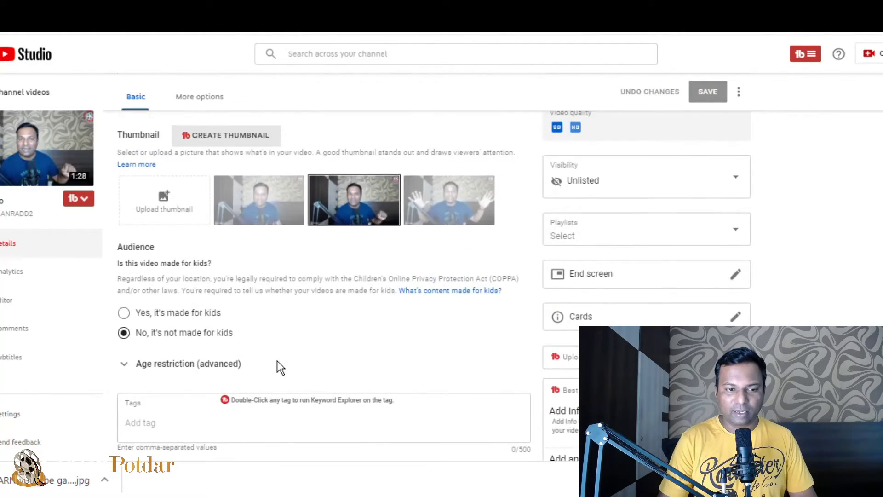
scroll(278, 367, "up", 1)
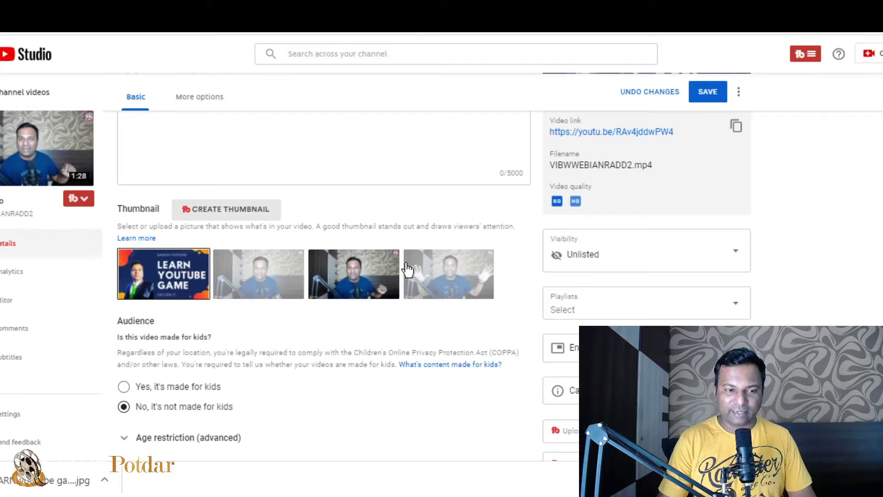
scroll(513, 230, "up", 3)
left_click(708, 124)
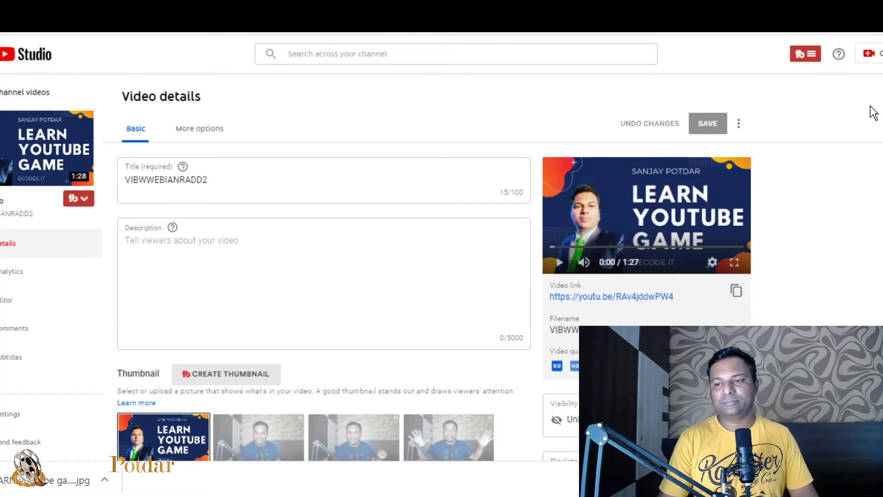
left_click(837, 129)
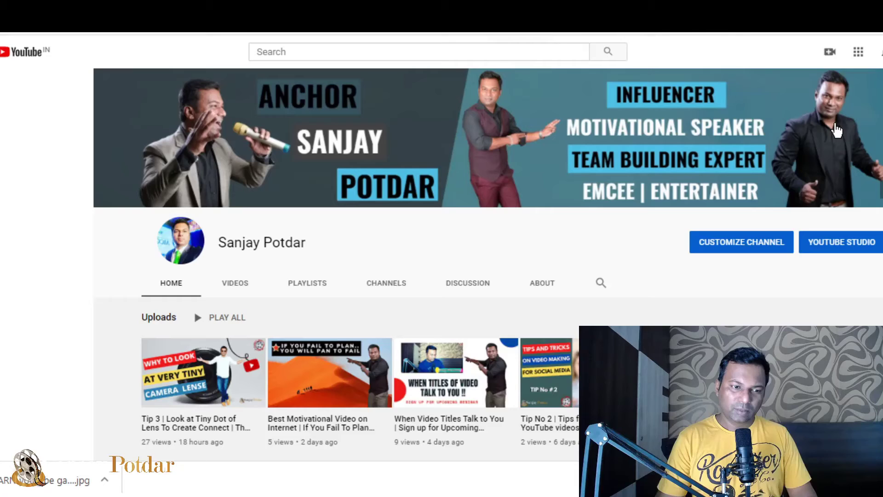
scroll(346, 301, "down", 3)
scroll(173, 289, "up", 2)
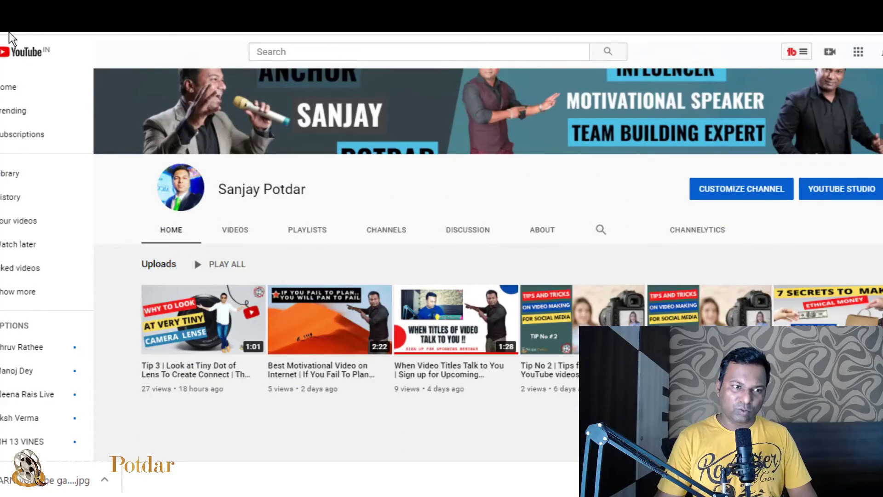
Step: Reload the channel and check VIBWWEBIANRADD2's new thumbnail in the Videos list
key("F5")
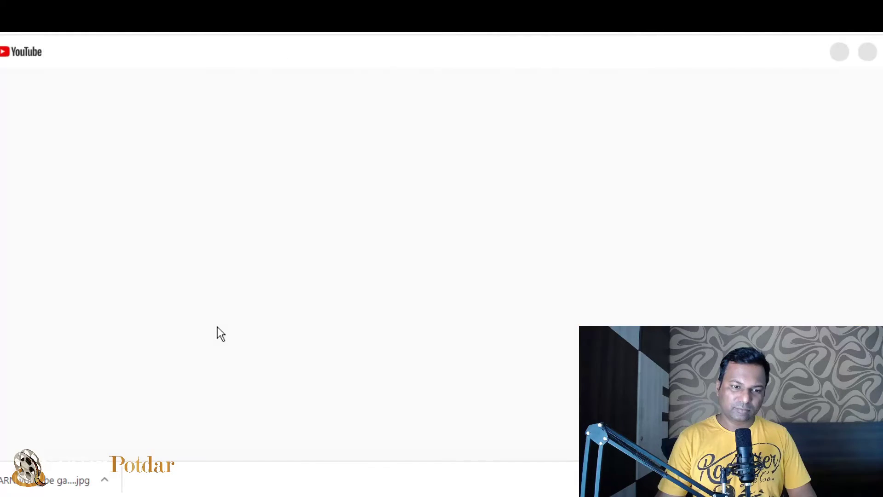
left_click(230, 287)
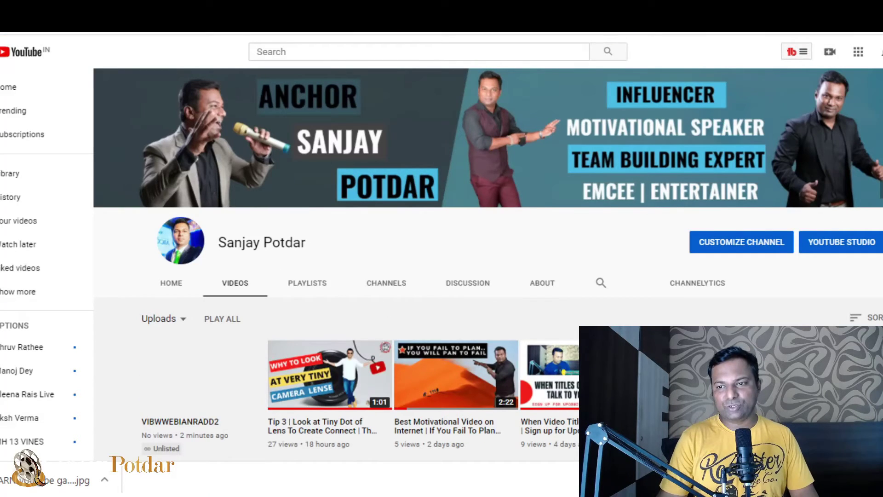
left_click(881, 52)
left_click(786, 173)
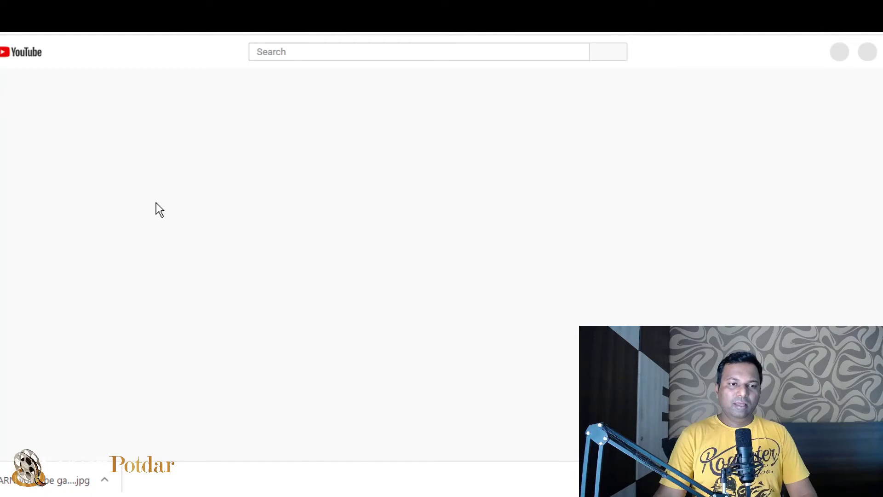
scroll(172, 311, "down", 2)
scroll(176, 333, "down", 2)
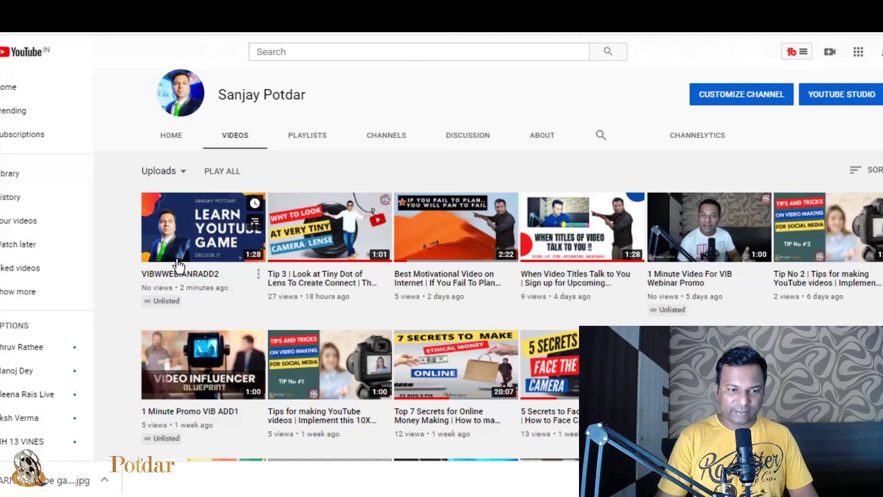